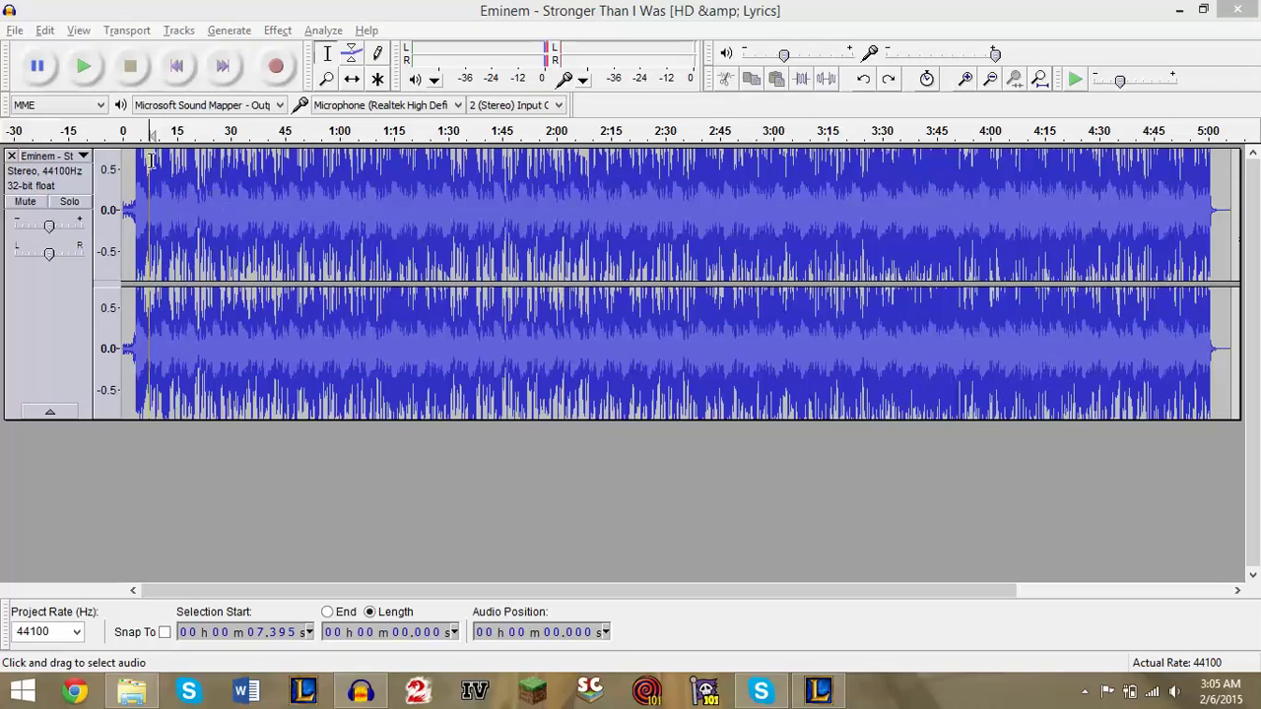
# - Look over the File menu's import options and close it without choosing anything
pyautogui.click(15, 31)
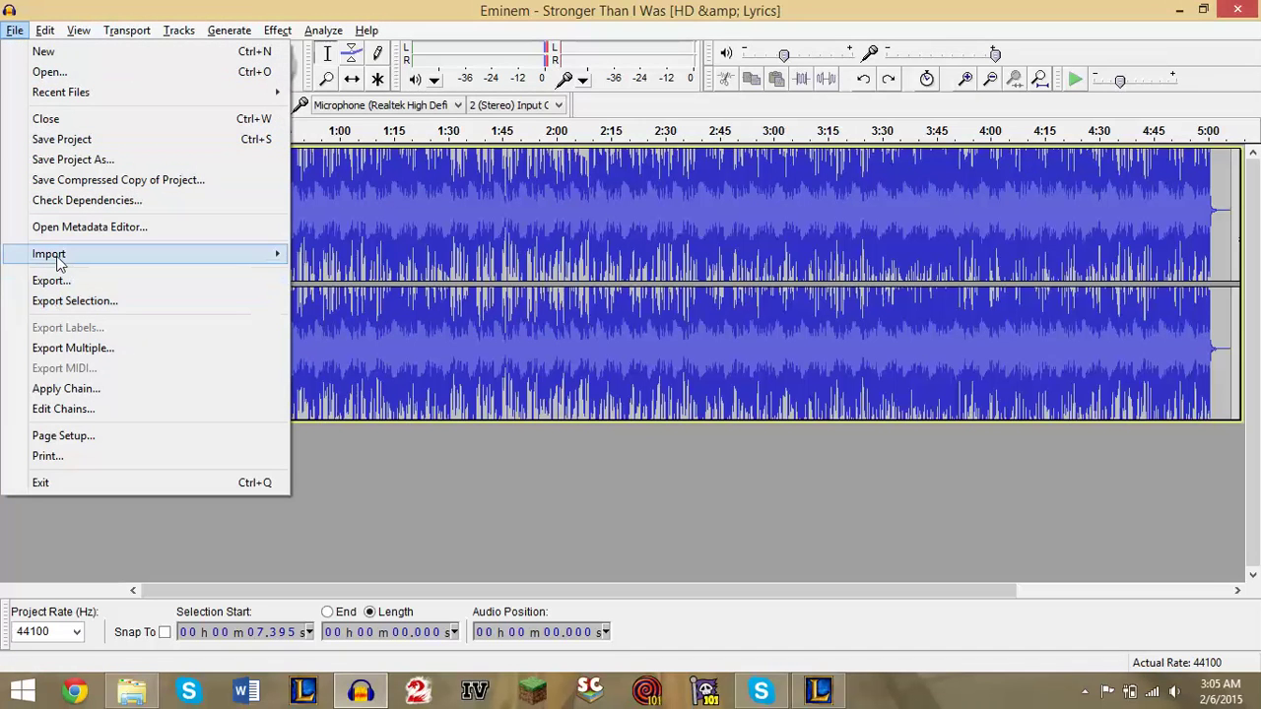
pyautogui.moveTo(59, 258)
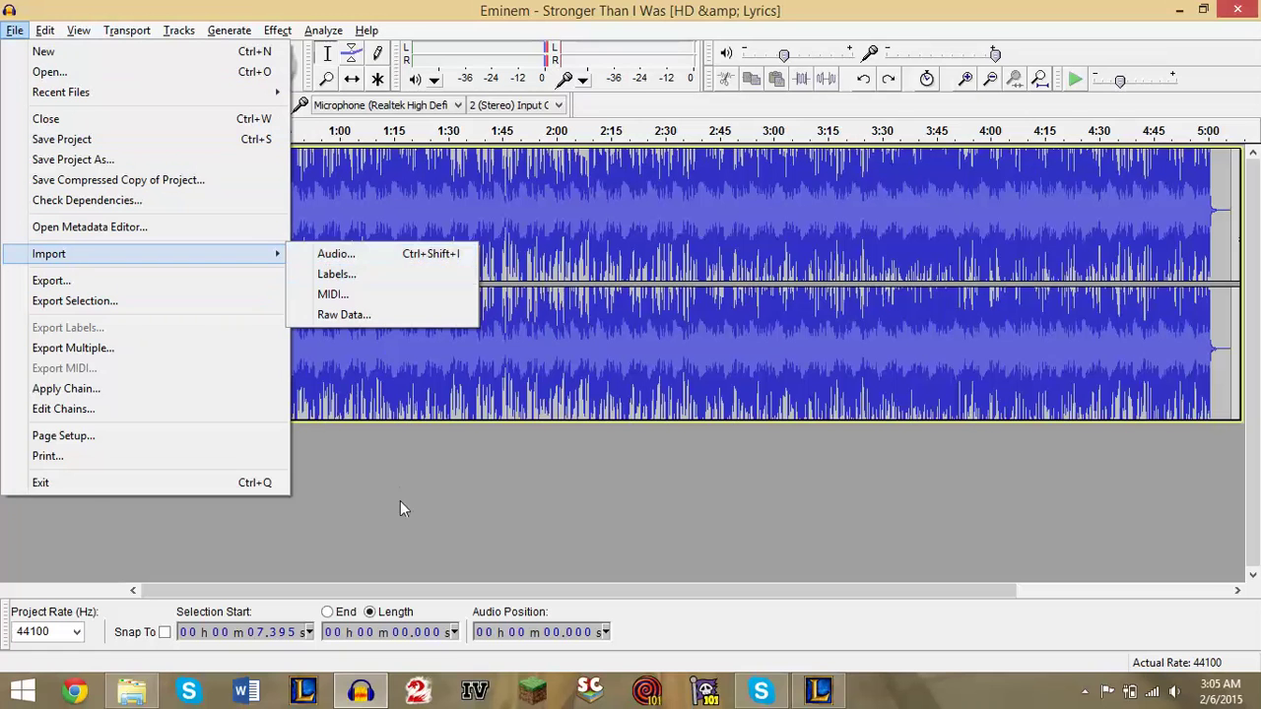
pyautogui.click(335, 148)
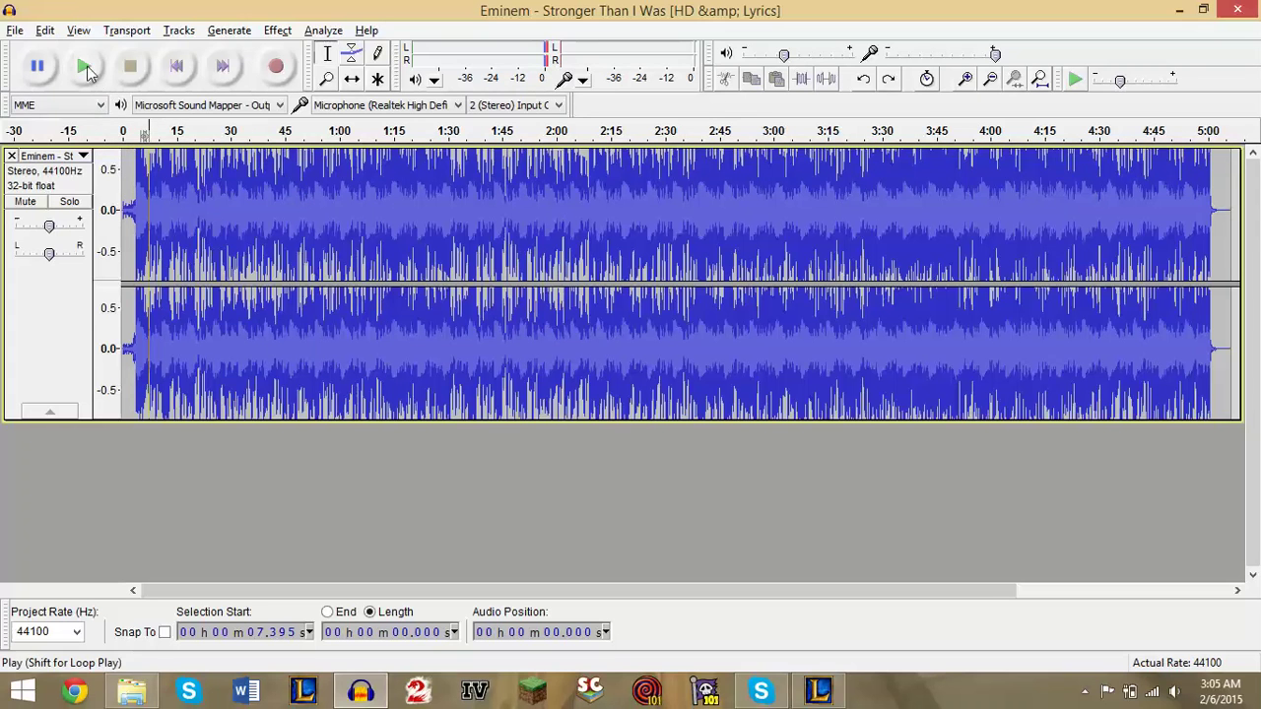
# - Play the song, jumping ahead to about 2:11 and 3:30, then stop playback
pyautogui.click(84, 66)
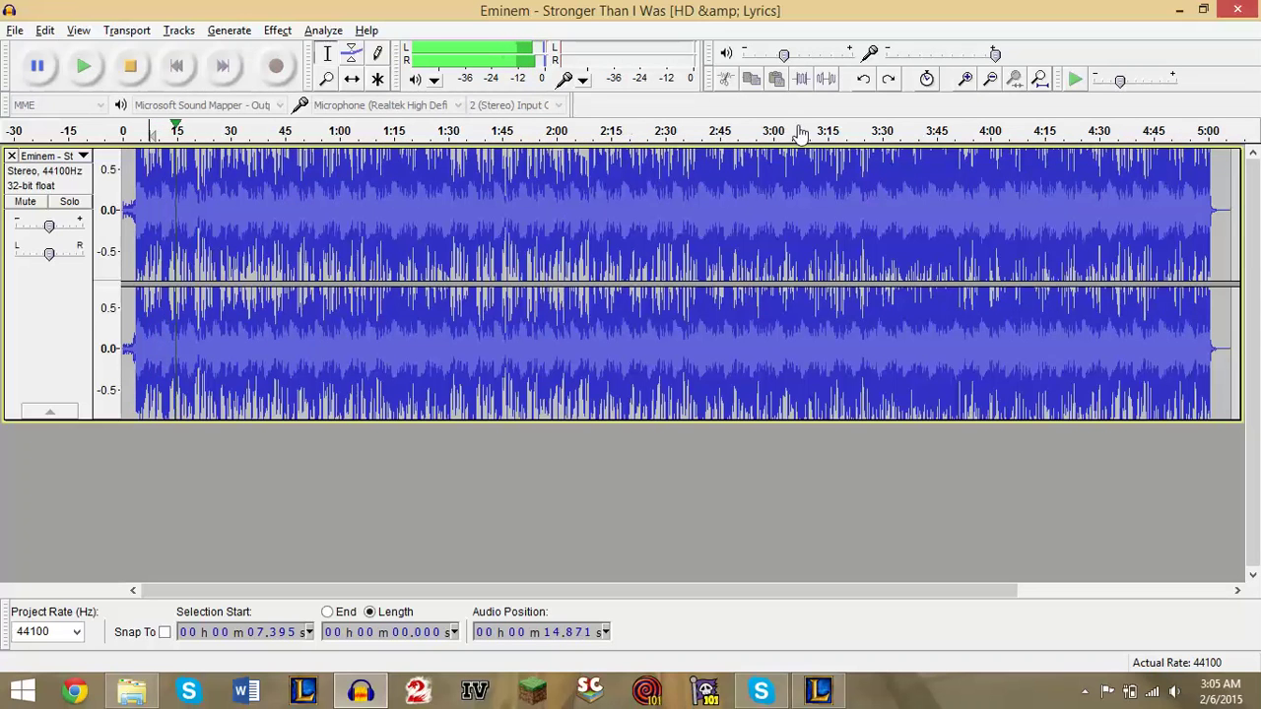
pyautogui.click(604, 138)
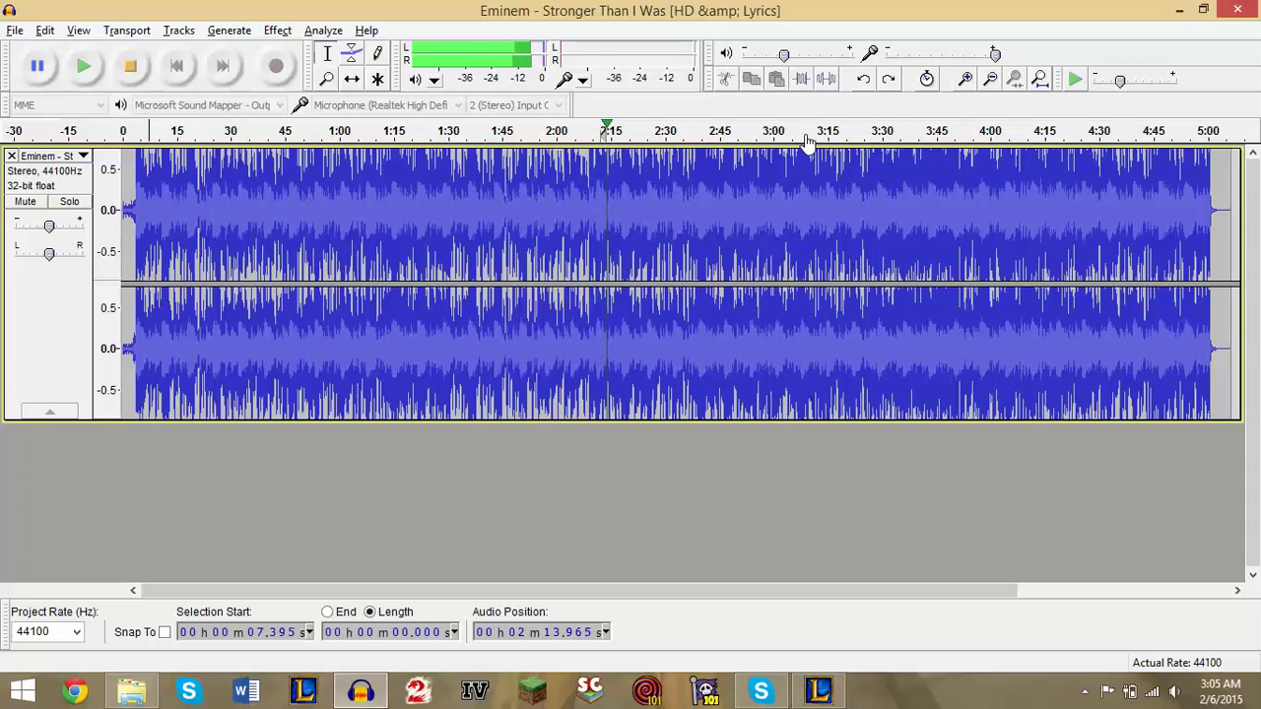
pyautogui.click(886, 138)
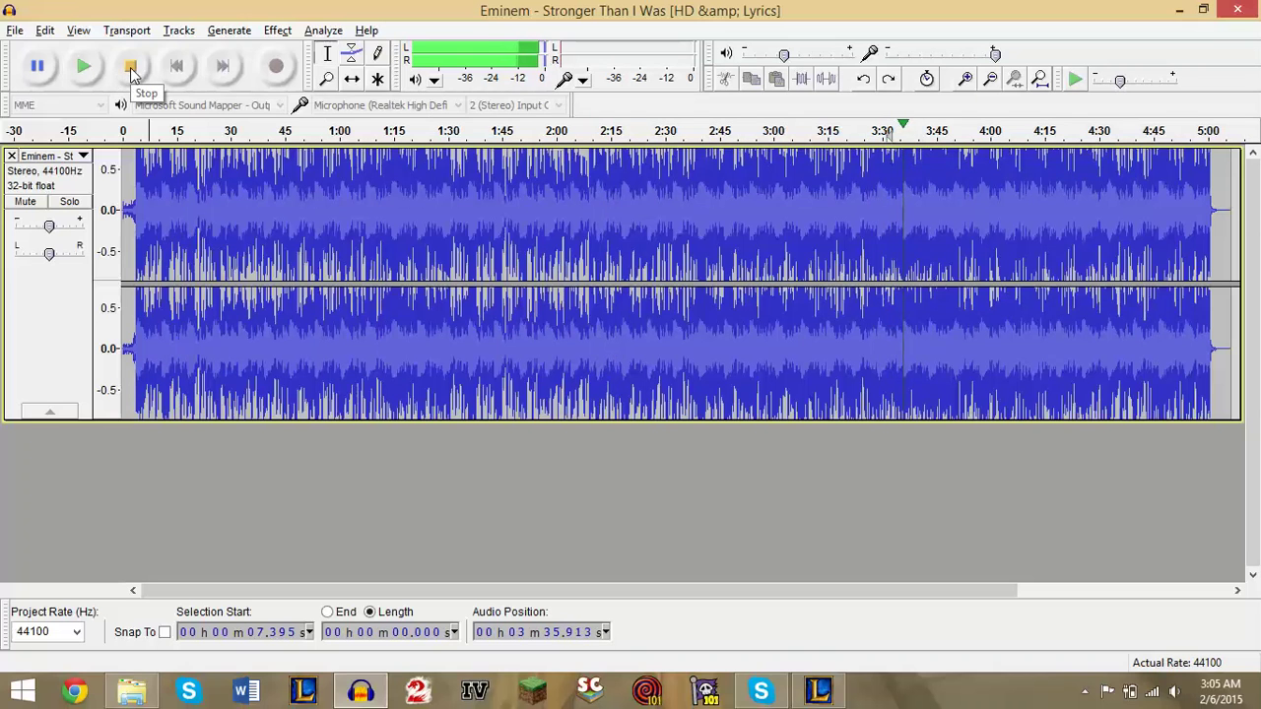
pyautogui.click(131, 67)
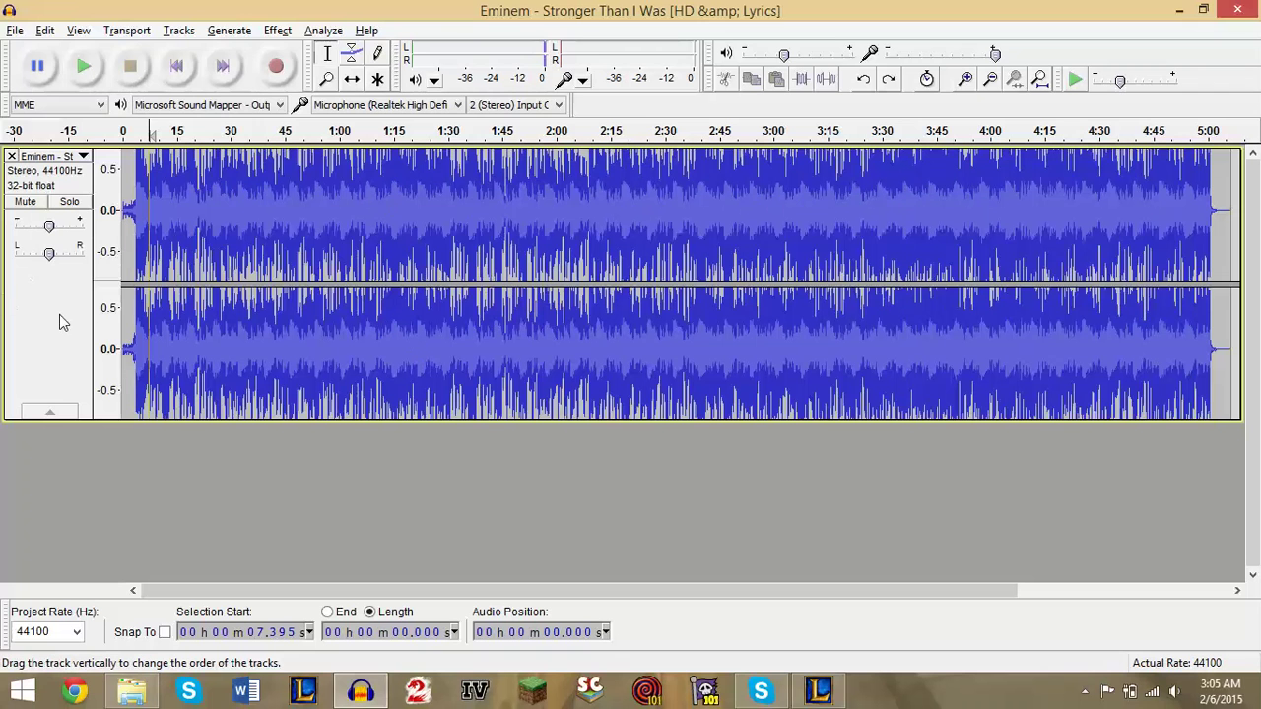
# - Select the whole song track and split the stereo track into left and right tracks
pyautogui.click(35, 322)
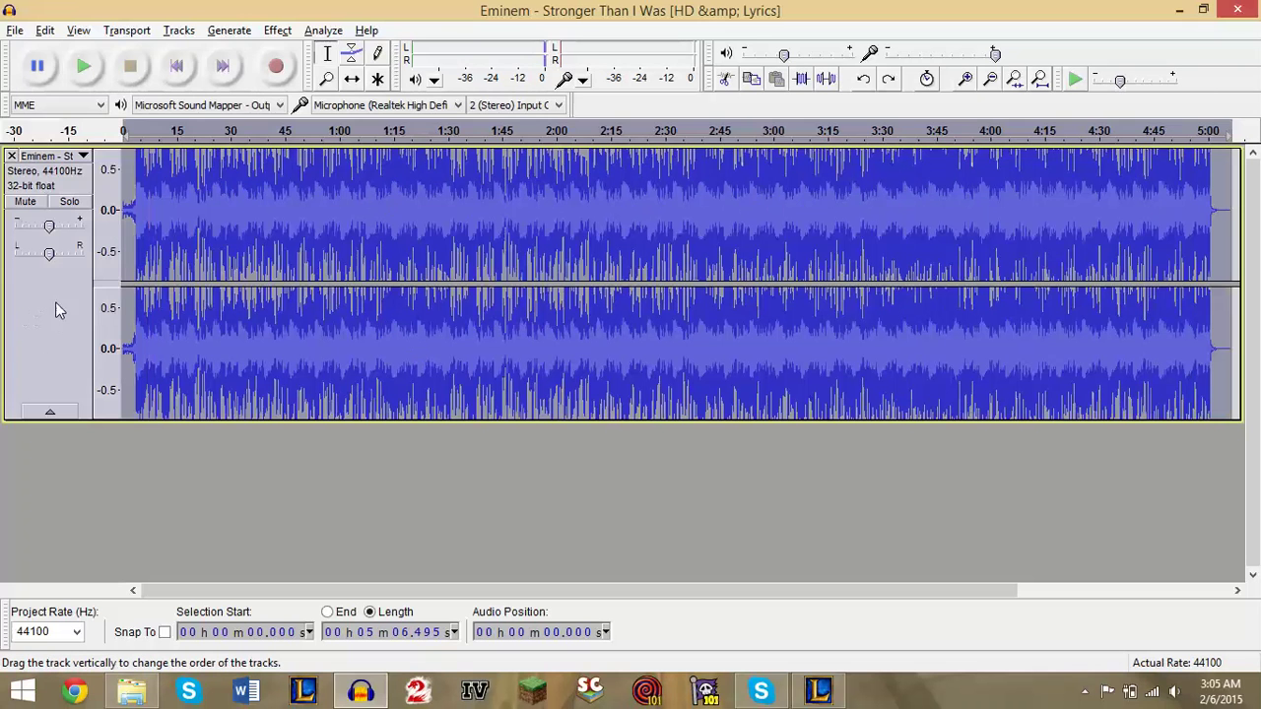
pyautogui.click(83, 158)
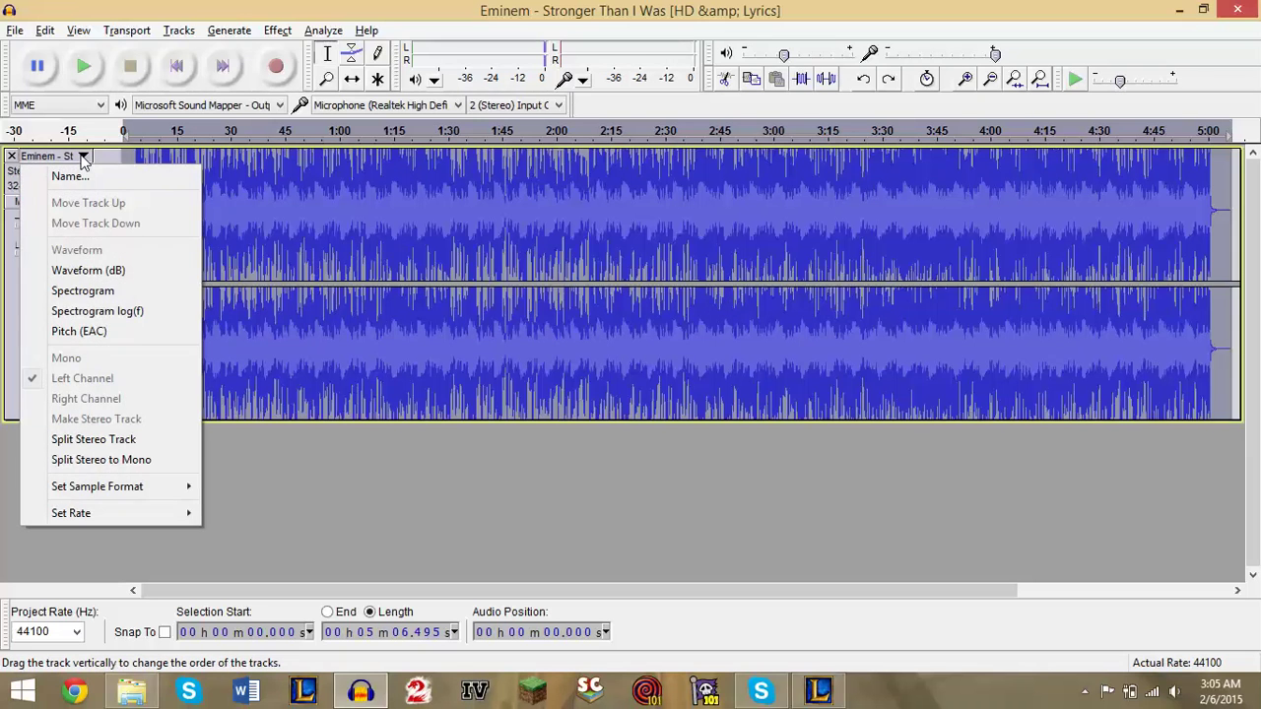
pyautogui.click(118, 442)
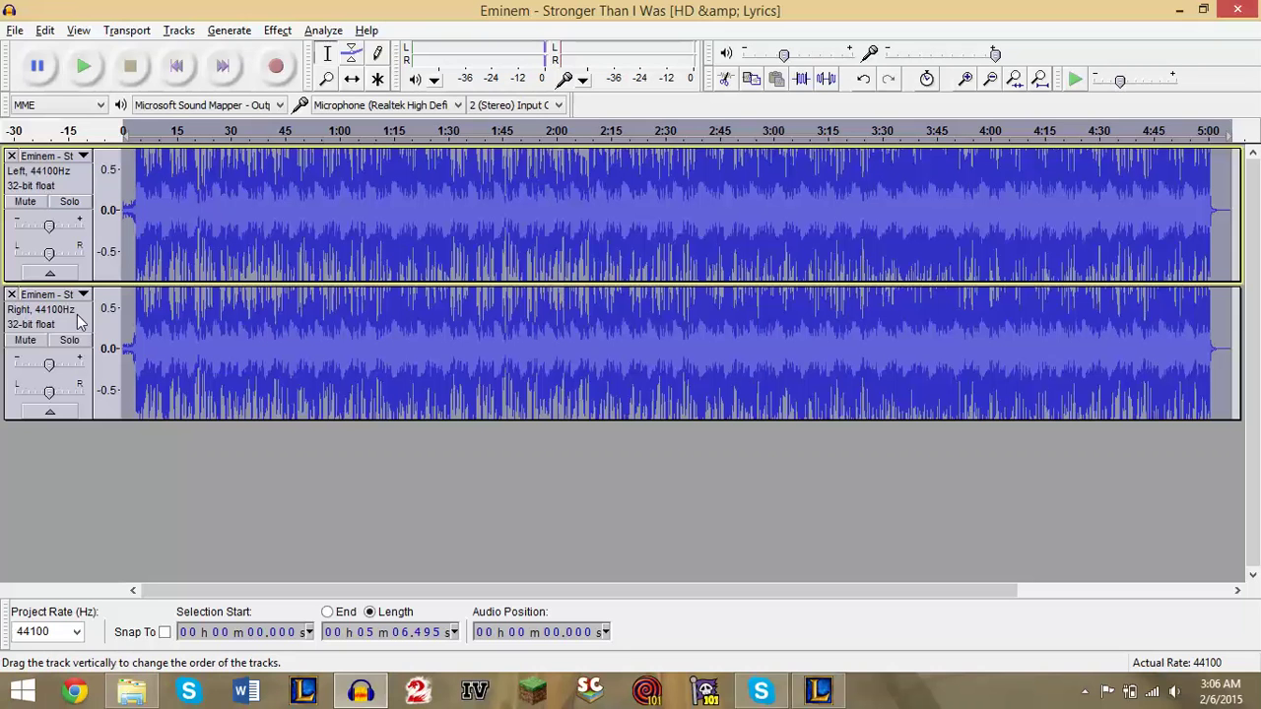
# - Set both the first and second split tracks to mono
pyautogui.click(83, 158)
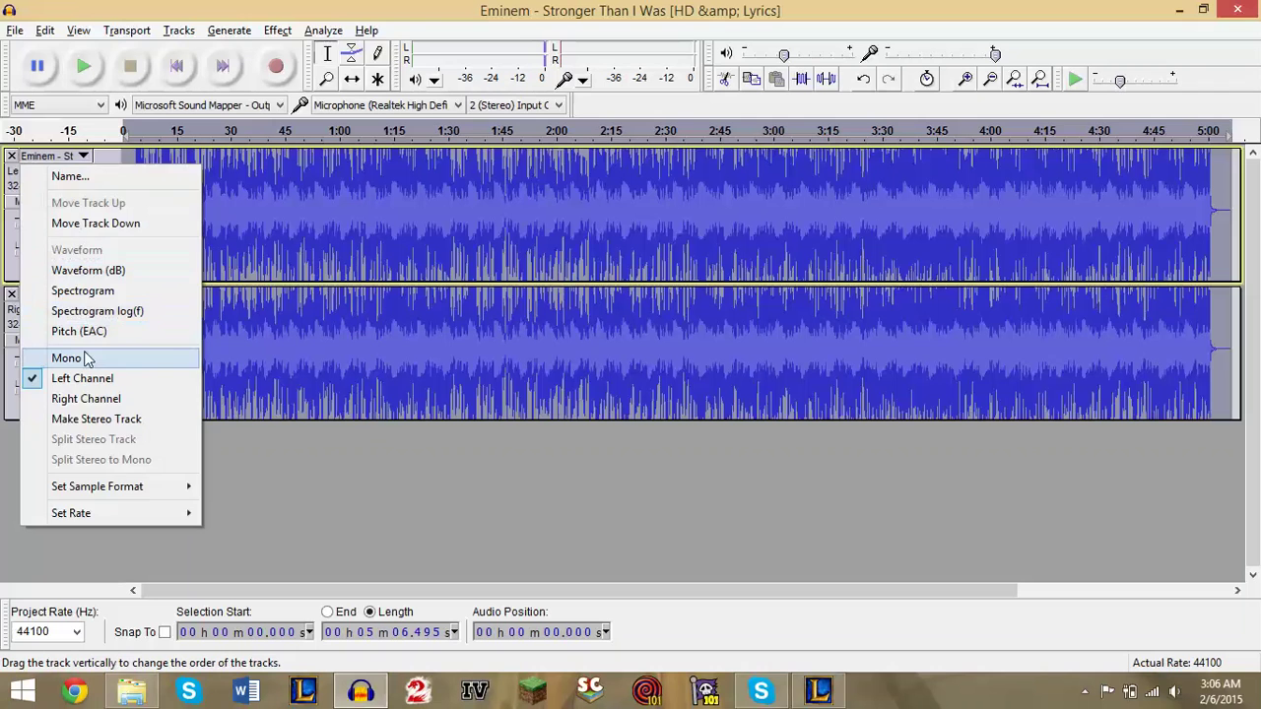
pyautogui.click(84, 359)
pyautogui.click(83, 296)
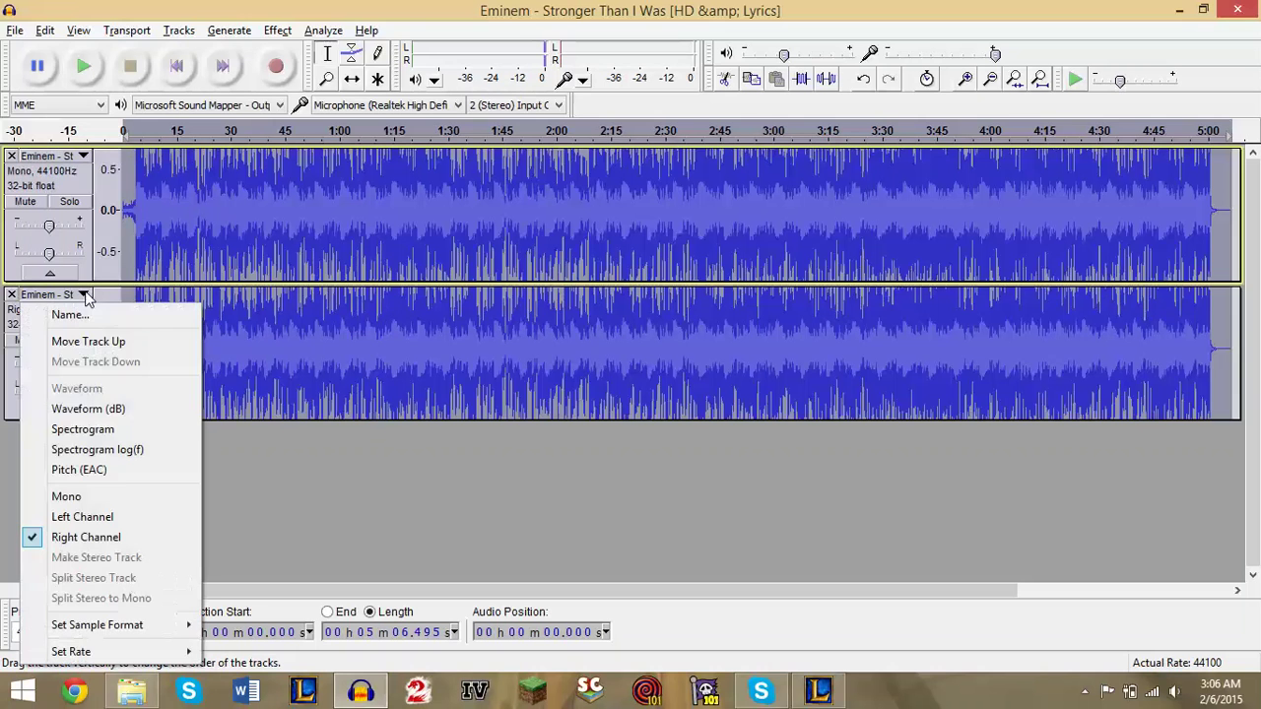
pyautogui.click(81, 497)
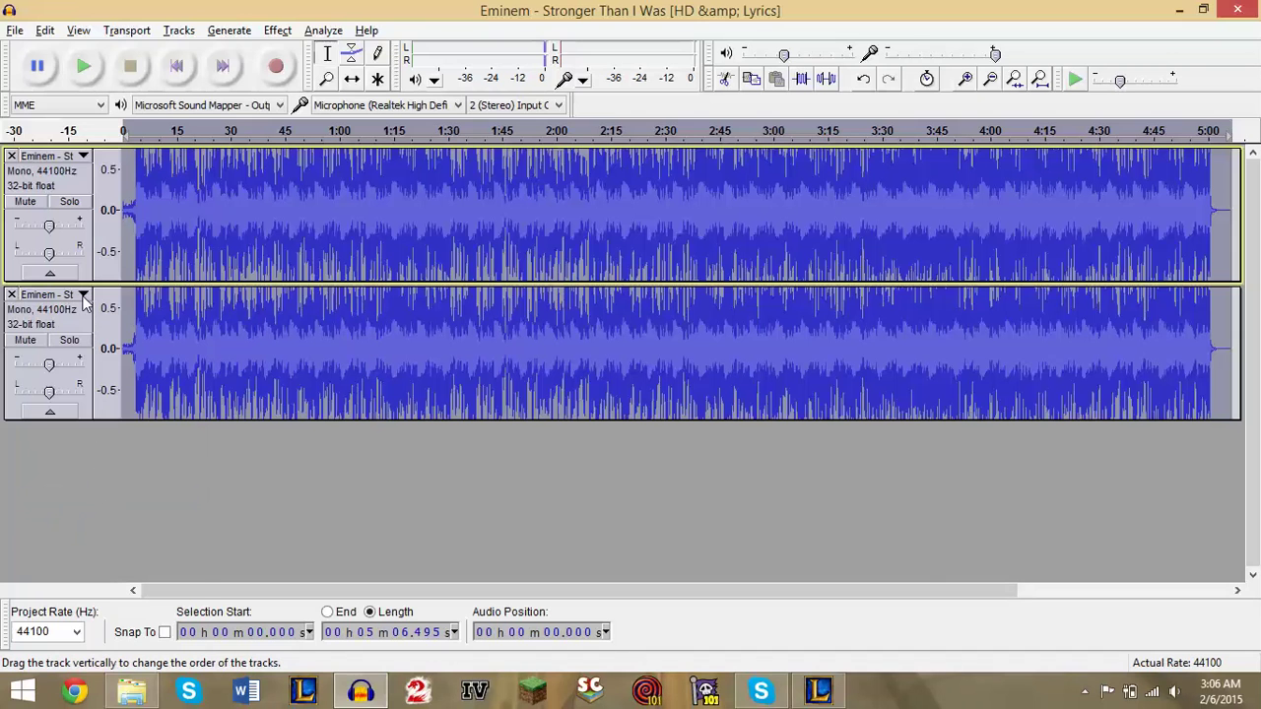
# - Rejoin the two tracks into one stereo track
pyautogui.click(83, 295)
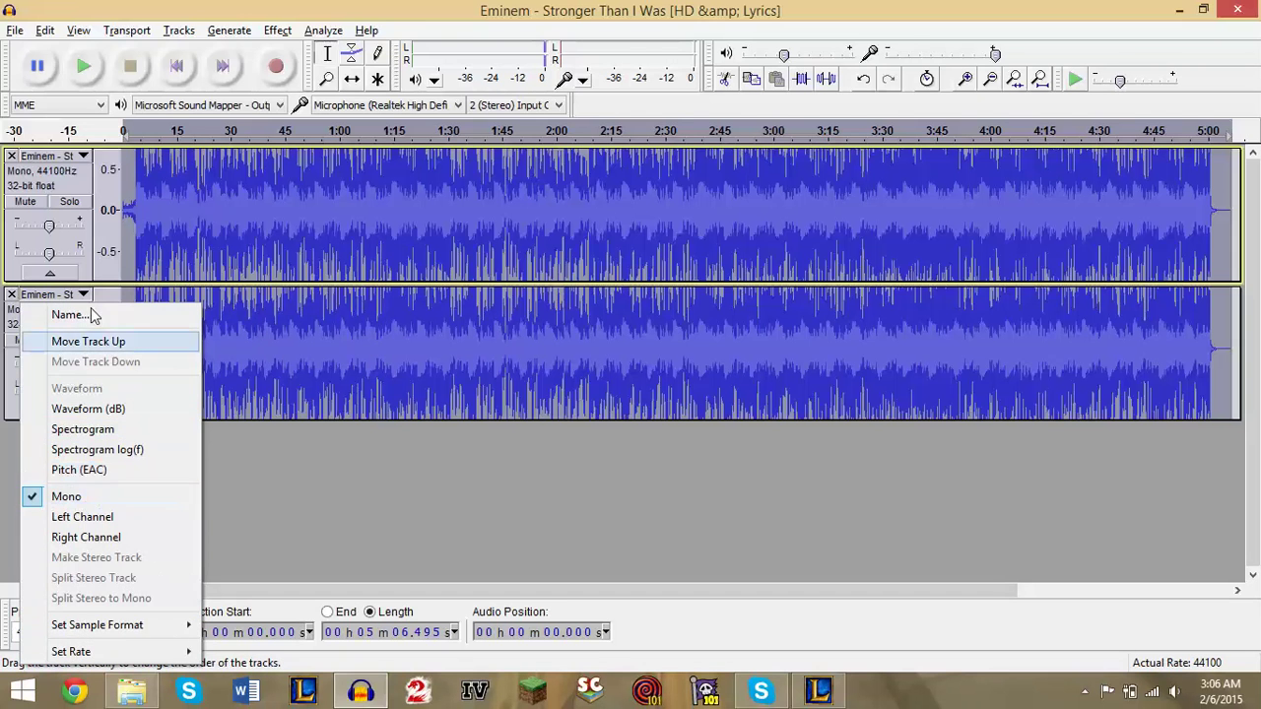
pyautogui.click(84, 158)
pyautogui.click(84, 158)
pyautogui.click(61, 417)
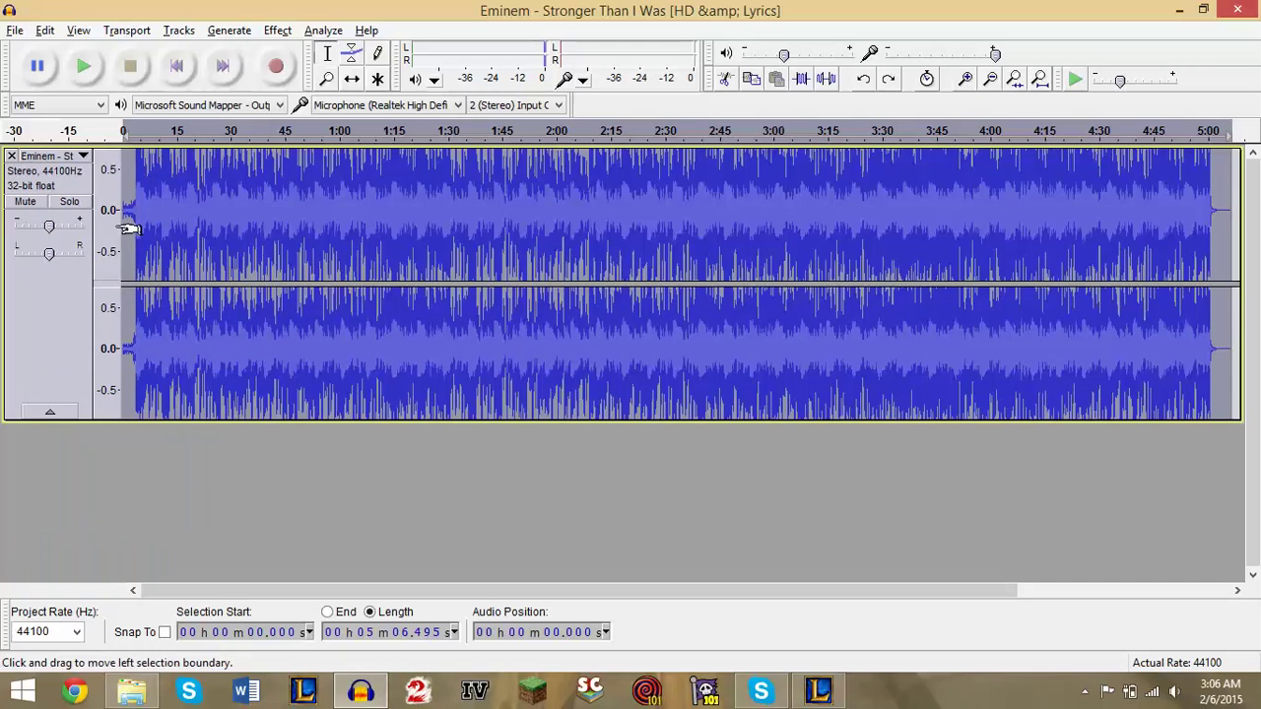
# - Apply Split Stereo to Mono to the stereo track, then select the bottom mono track
pyautogui.click(82, 157)
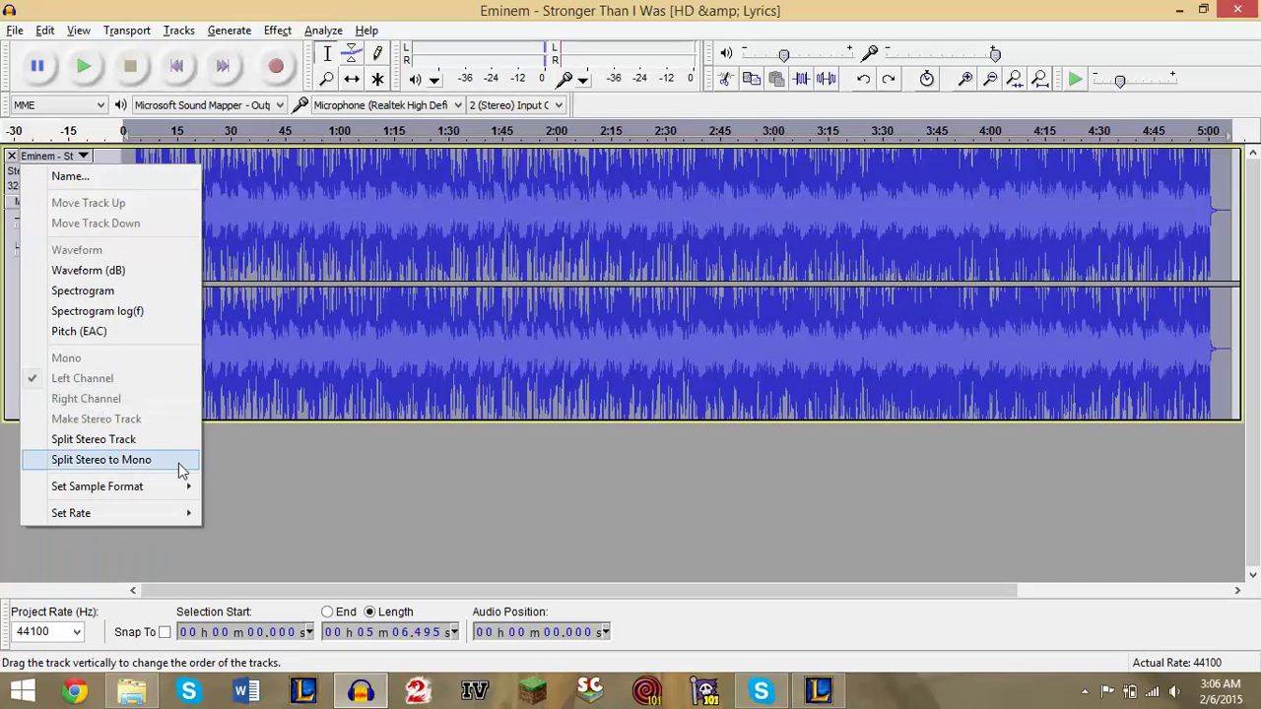
pyautogui.click(116, 460)
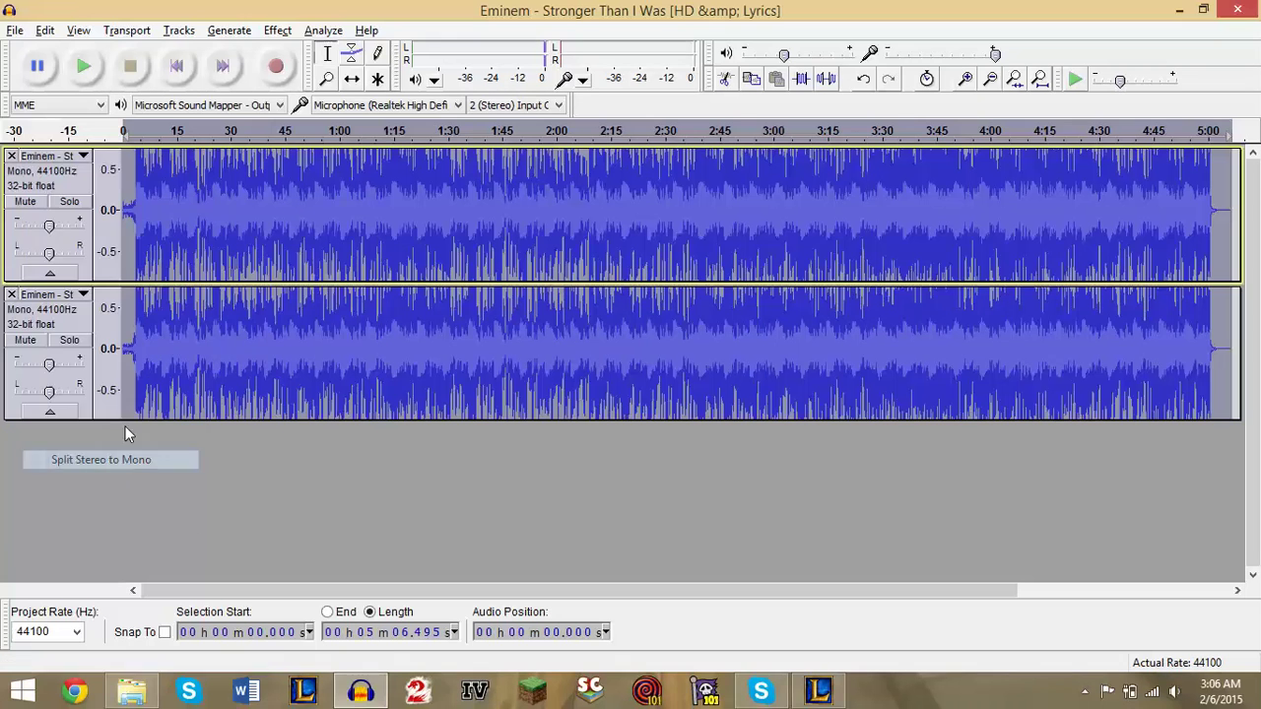
pyautogui.click(84, 158)
pyautogui.click(93, 360)
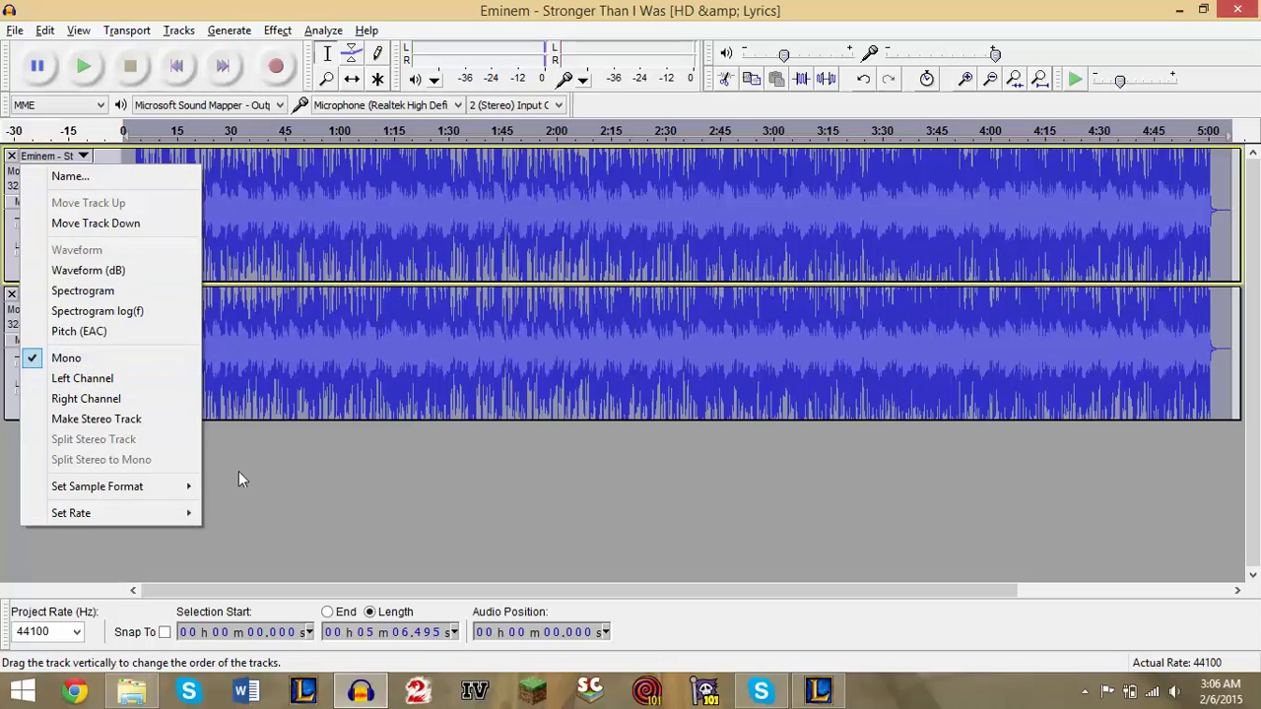
pyautogui.click(84, 295)
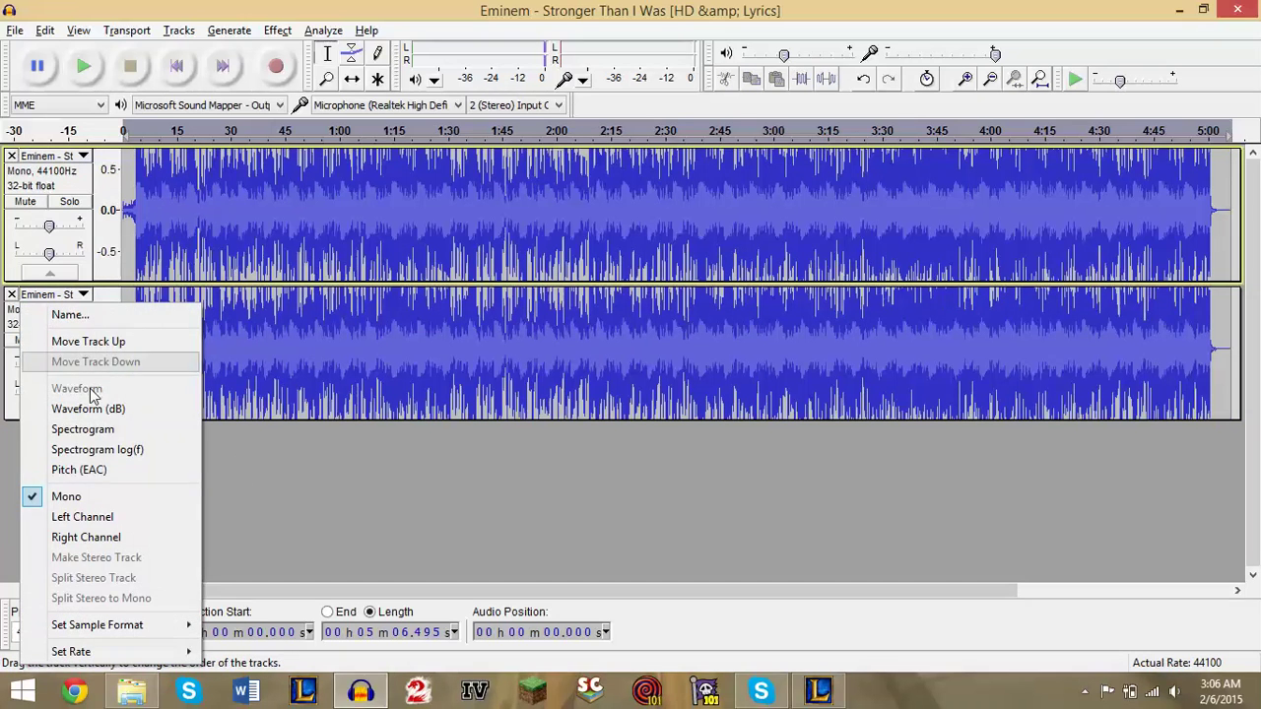
pyautogui.click(337, 498)
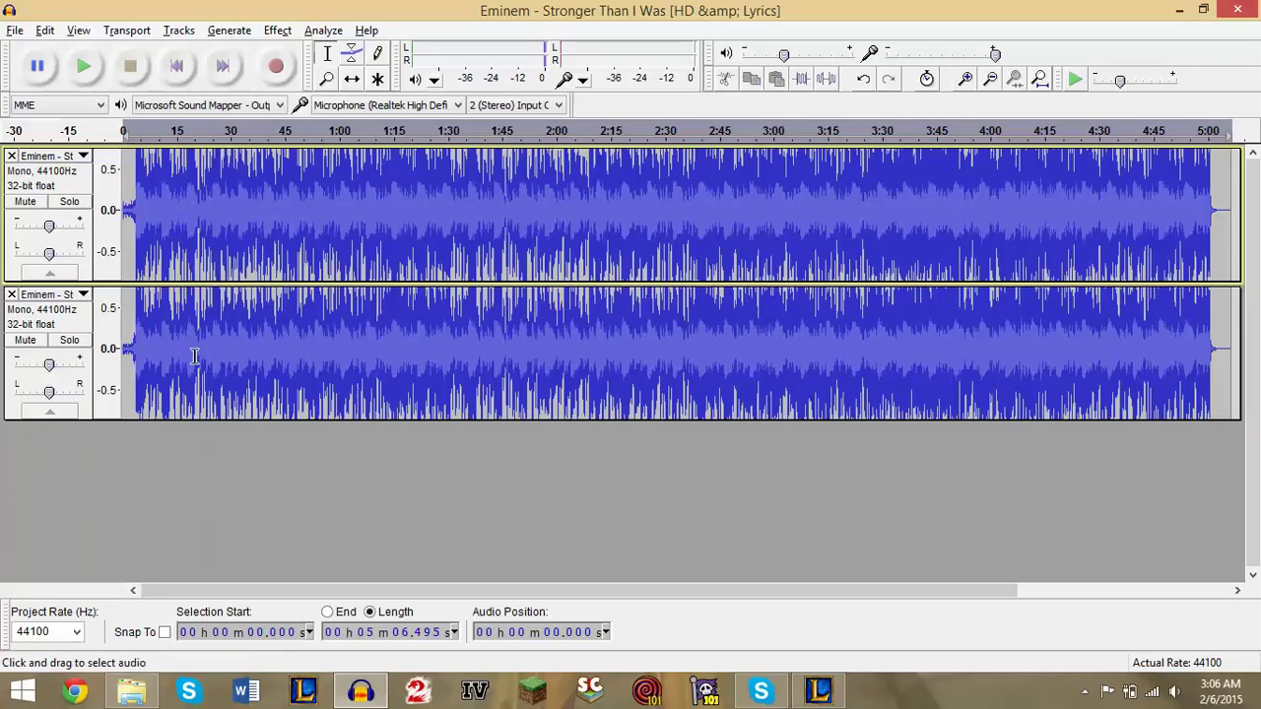
pyautogui.click(84, 325)
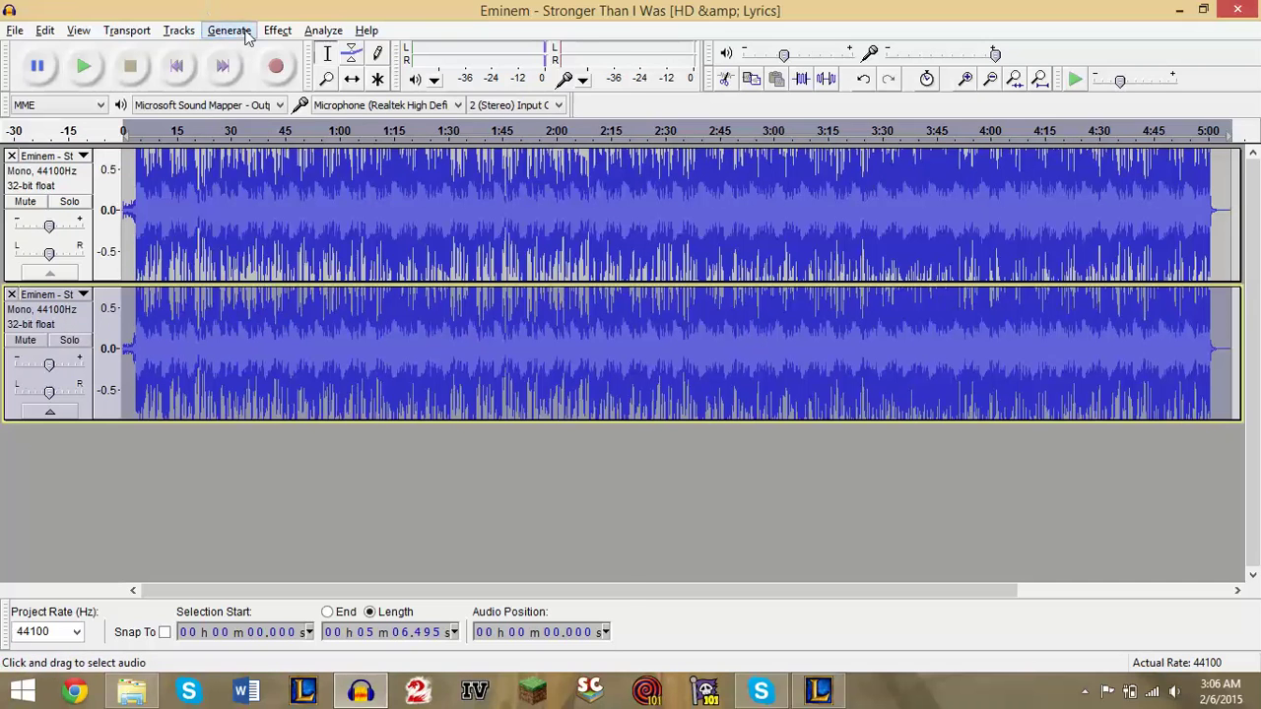
# - Apply Effect > Invert to the selected bottom mono track
pyautogui.click(276, 32)
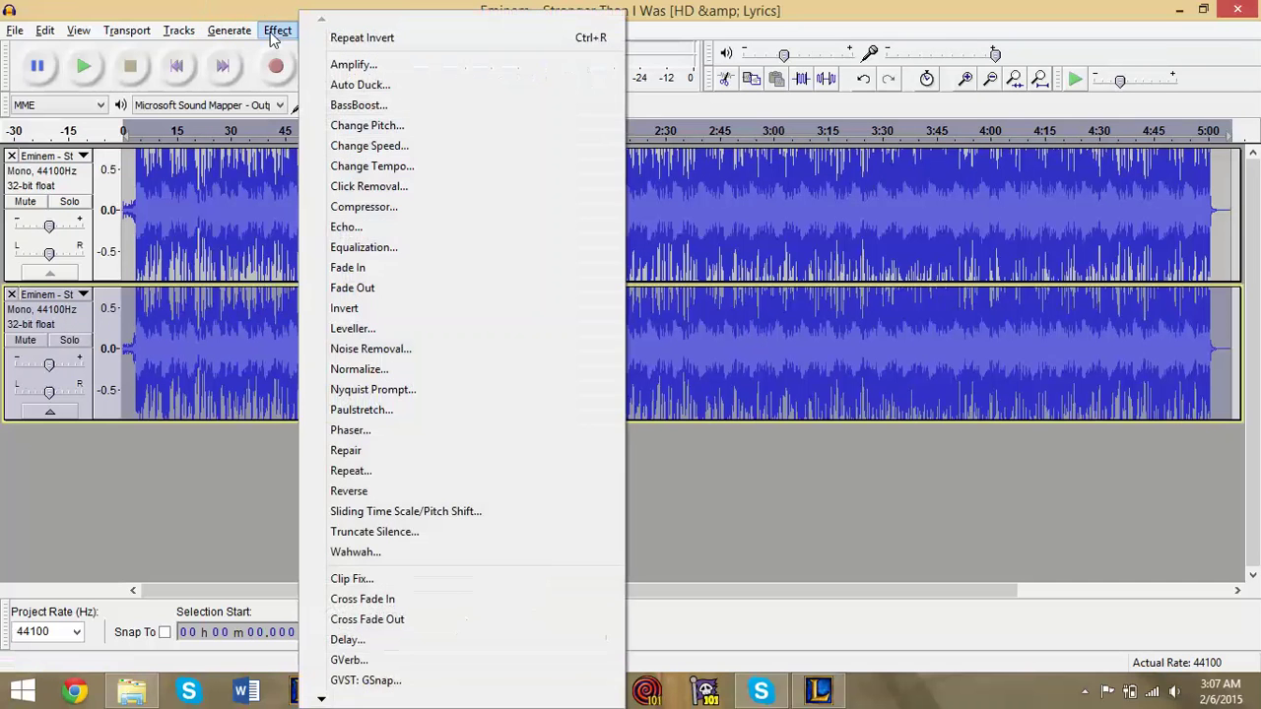
pyautogui.click(437, 309)
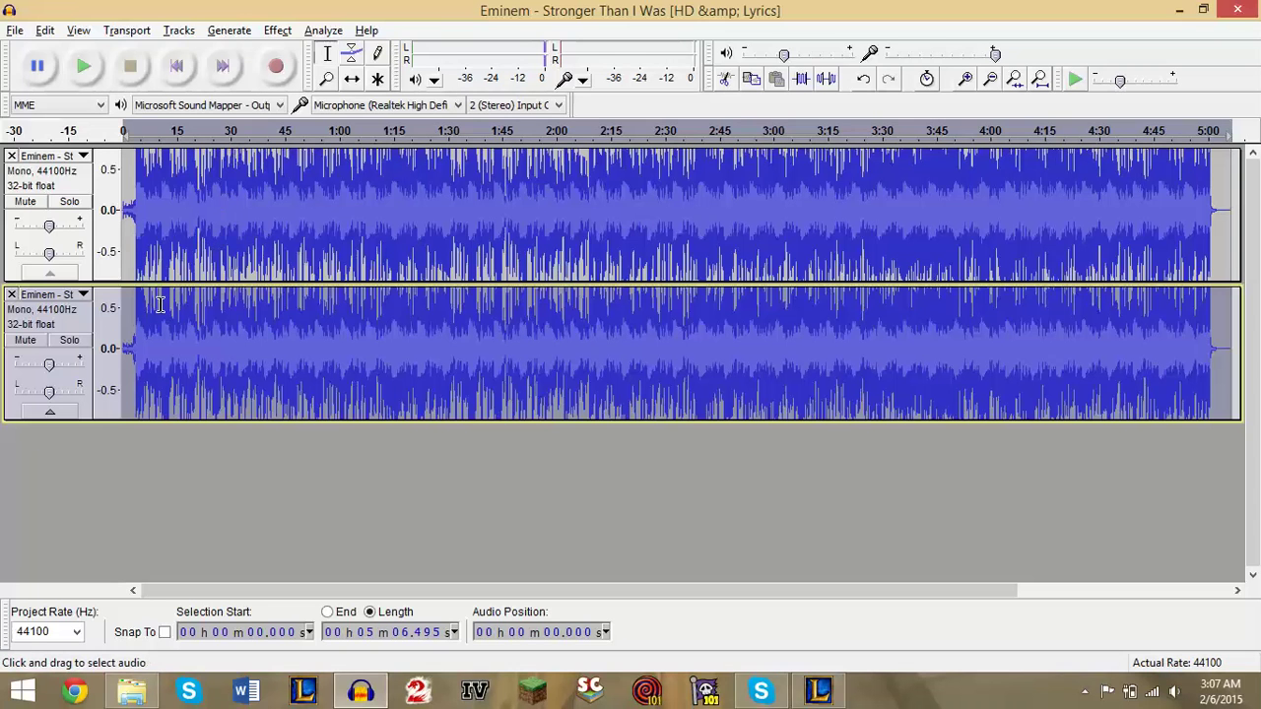
pyautogui.click(146, 130)
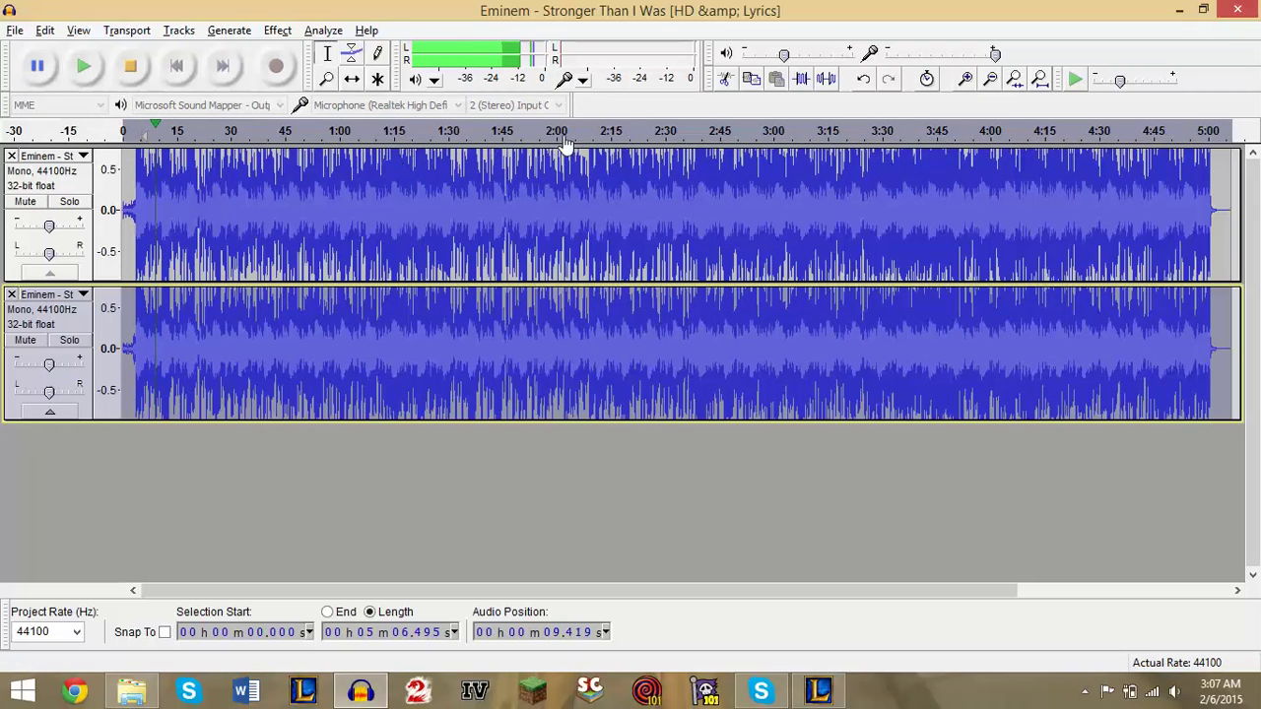
pyautogui.click(535, 131)
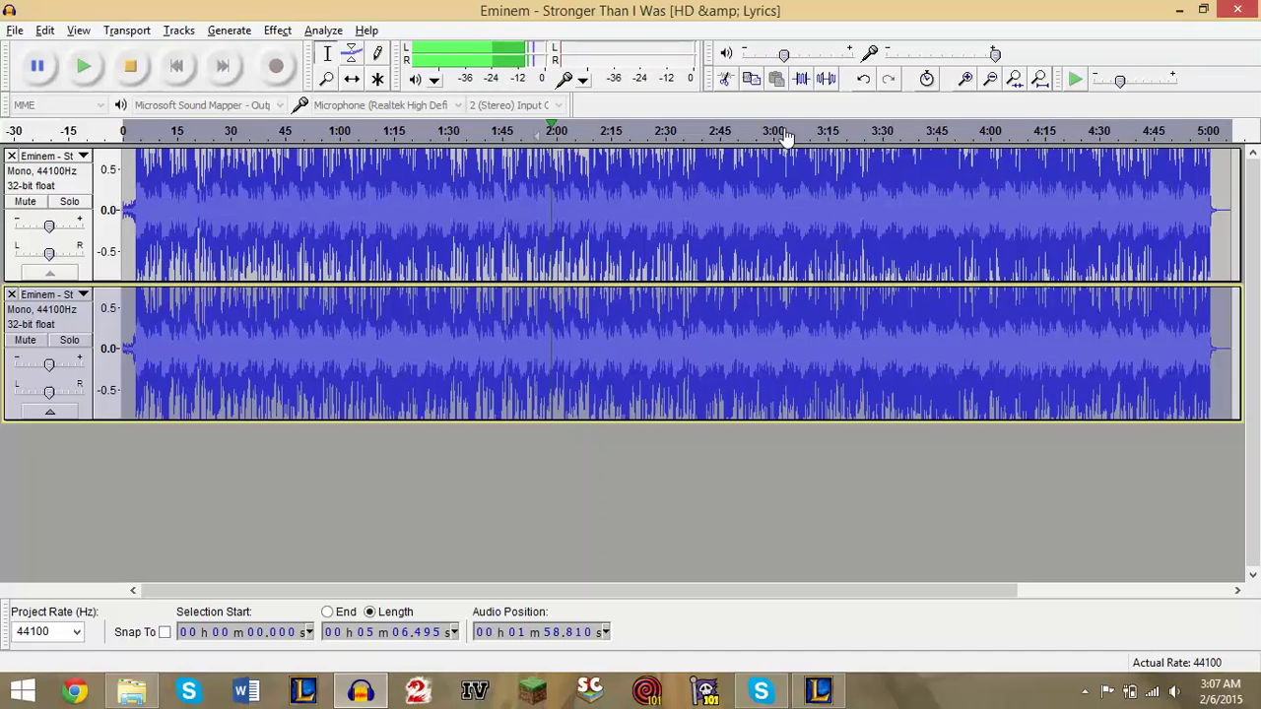
pyautogui.click(761, 129)
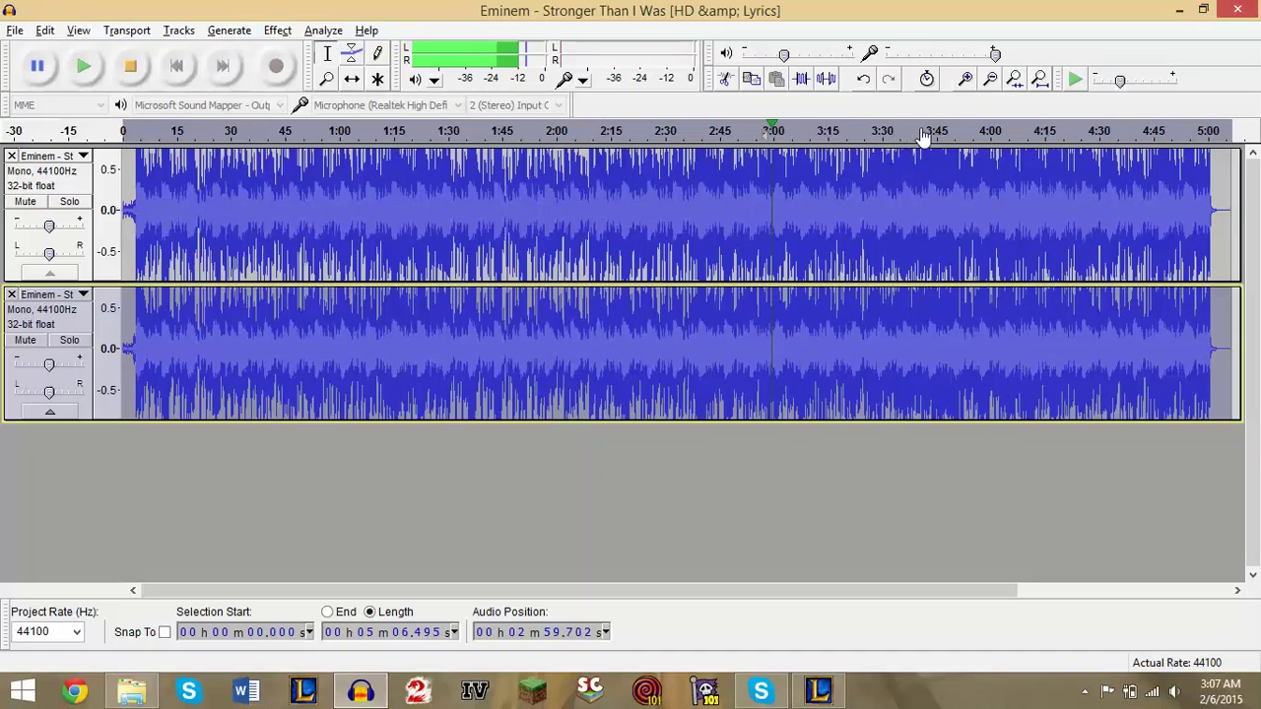
pyautogui.click(874, 136)
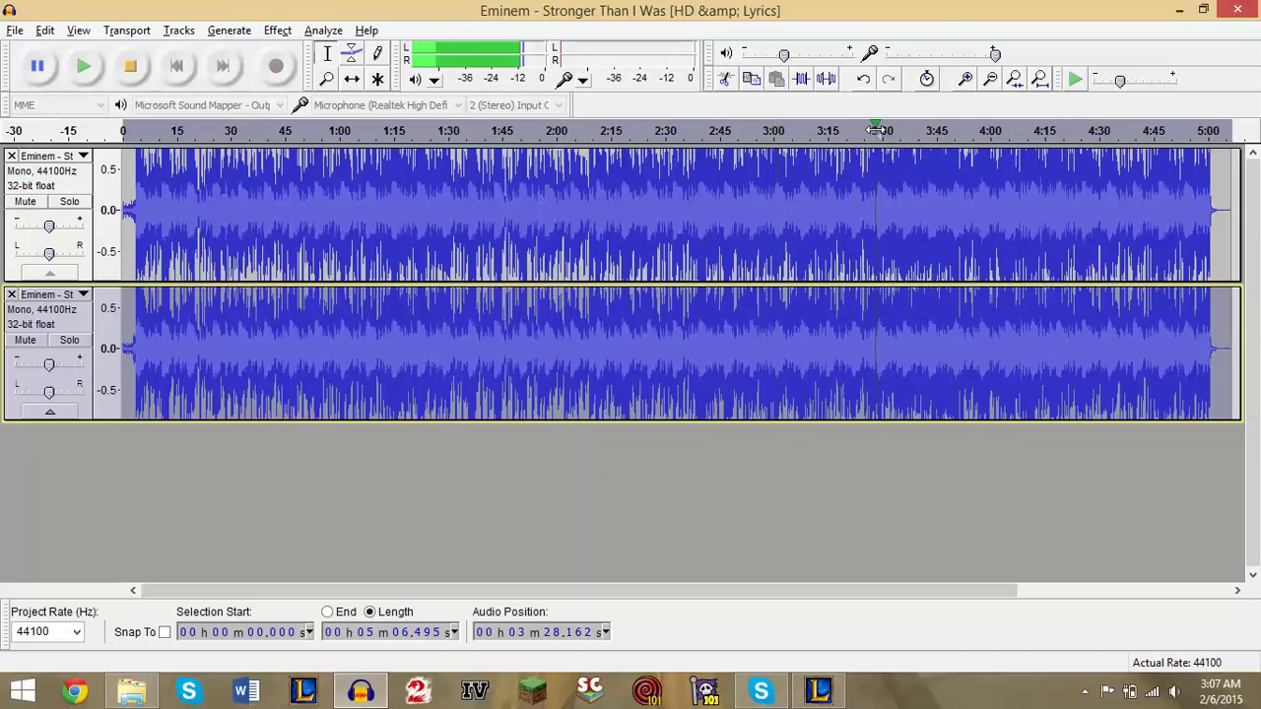
pyautogui.click(368, 136)
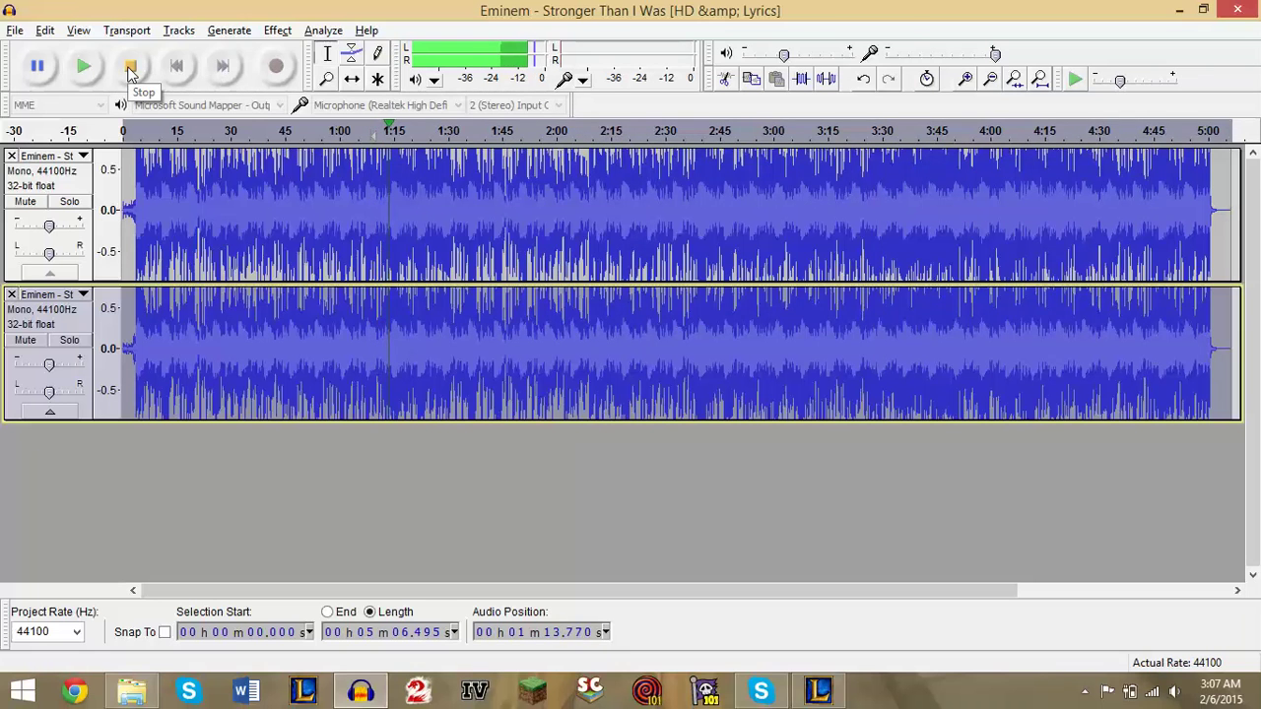
pyautogui.click(130, 69)
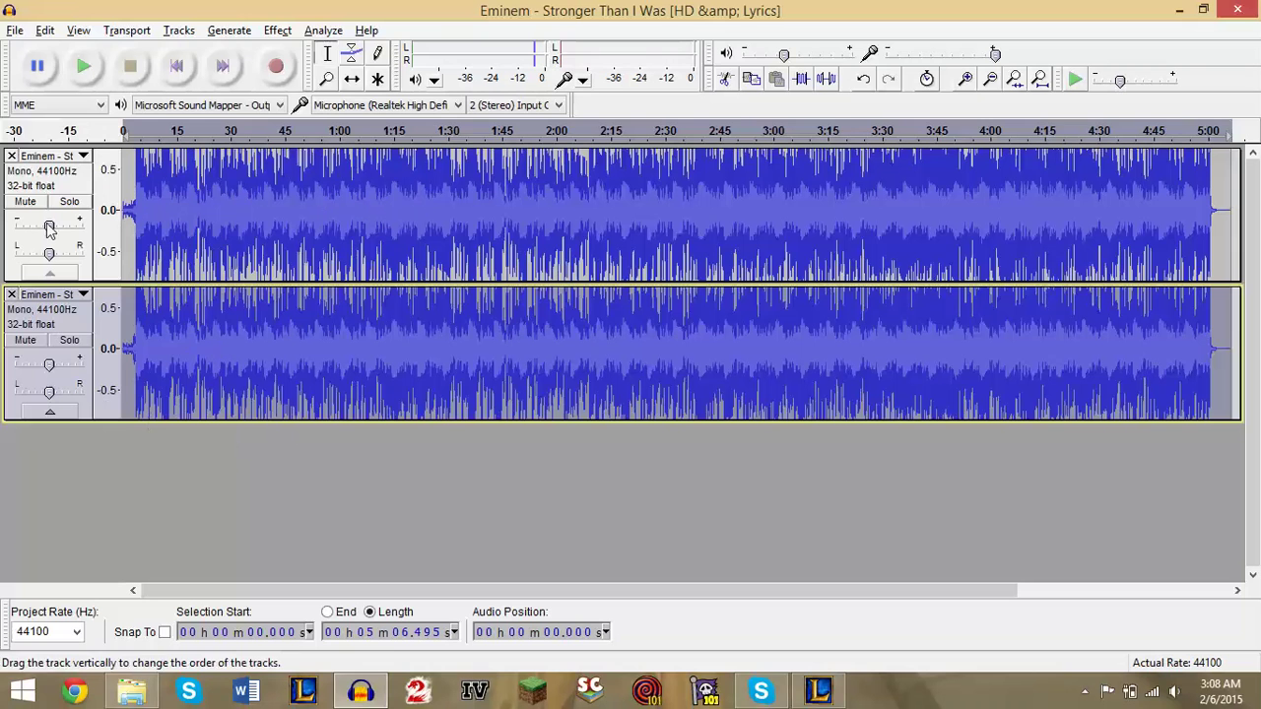
# - Apply Effect > Invert to the bottom track again, then close the File menu without exporting
pyautogui.click(83, 157)
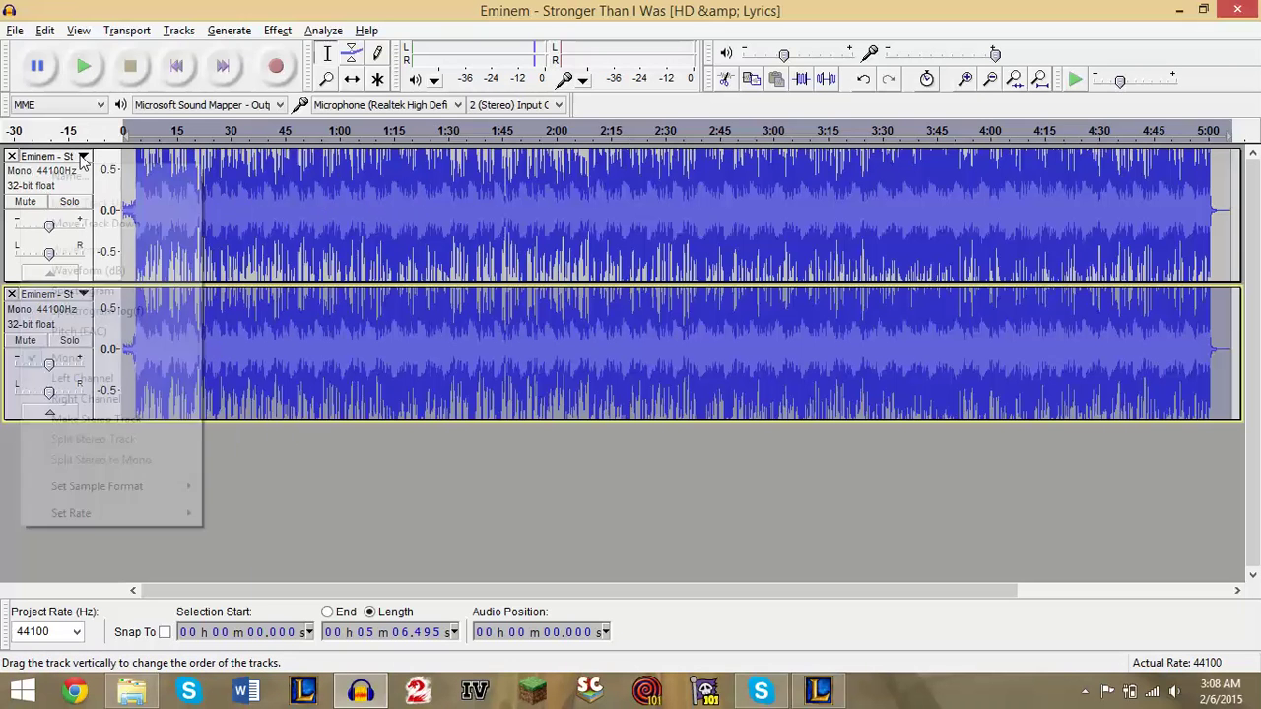
pyautogui.click(284, 465)
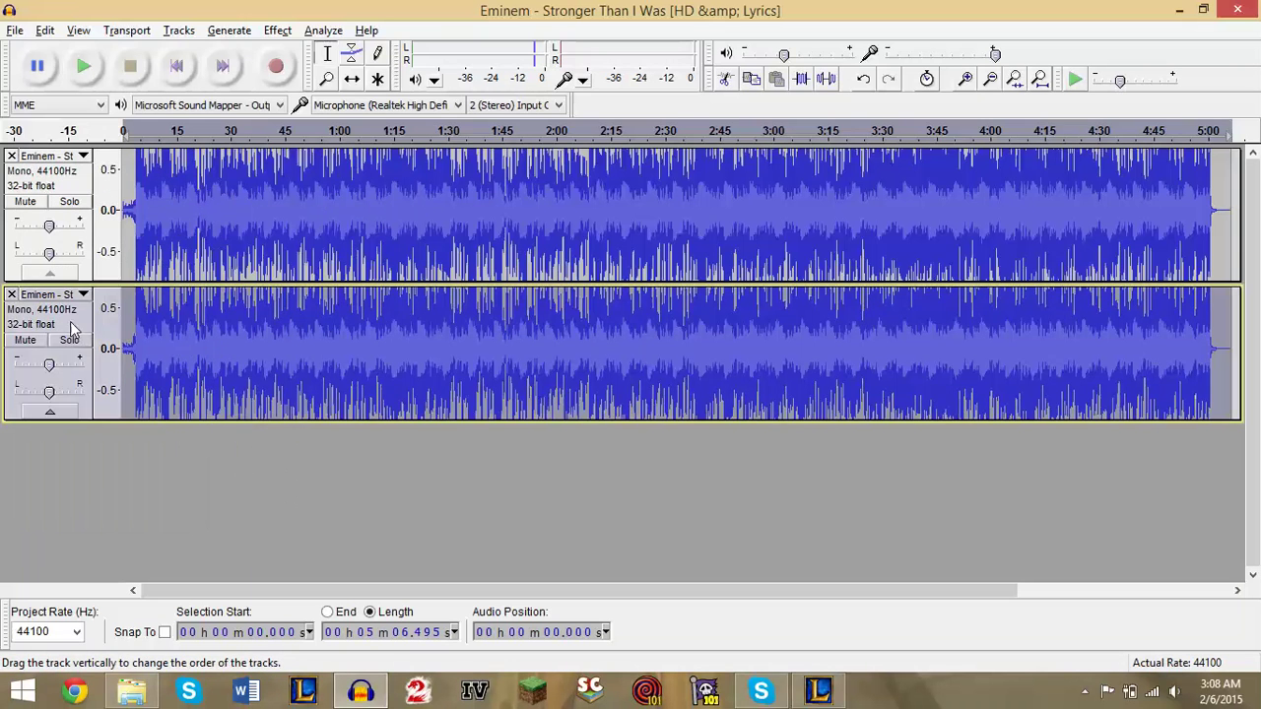
pyautogui.click(276, 30)
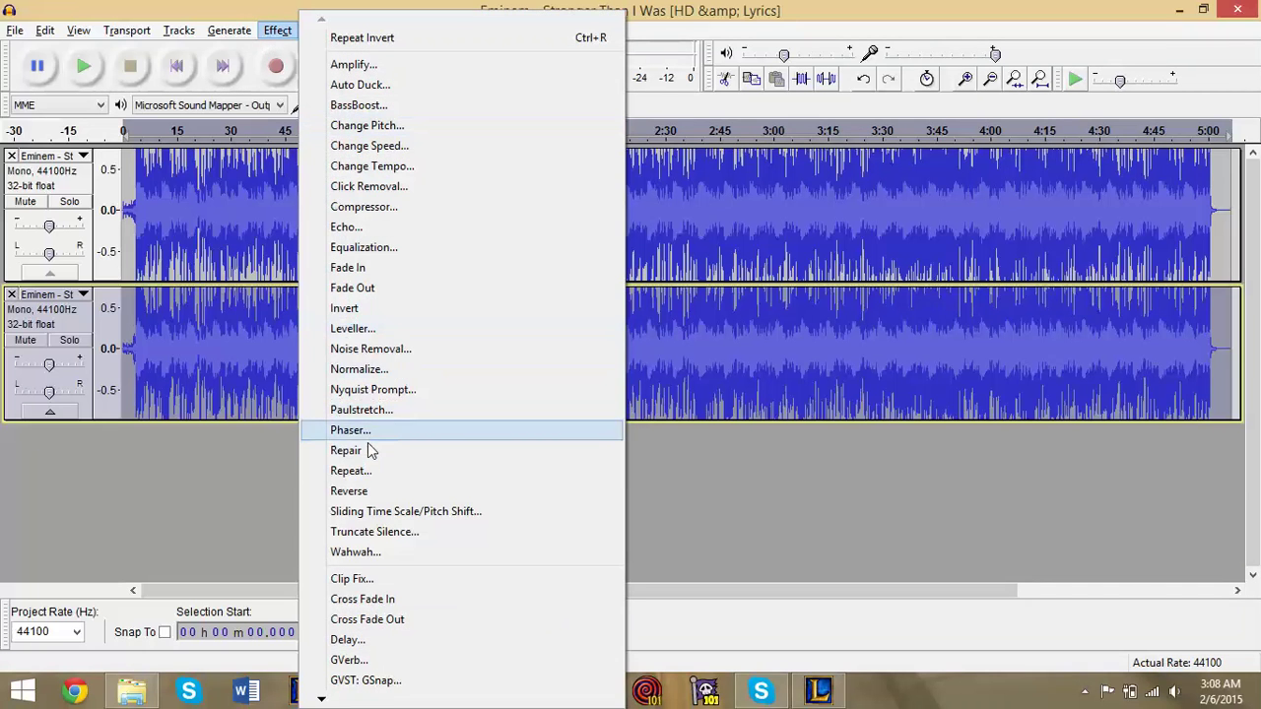
pyautogui.click(375, 315)
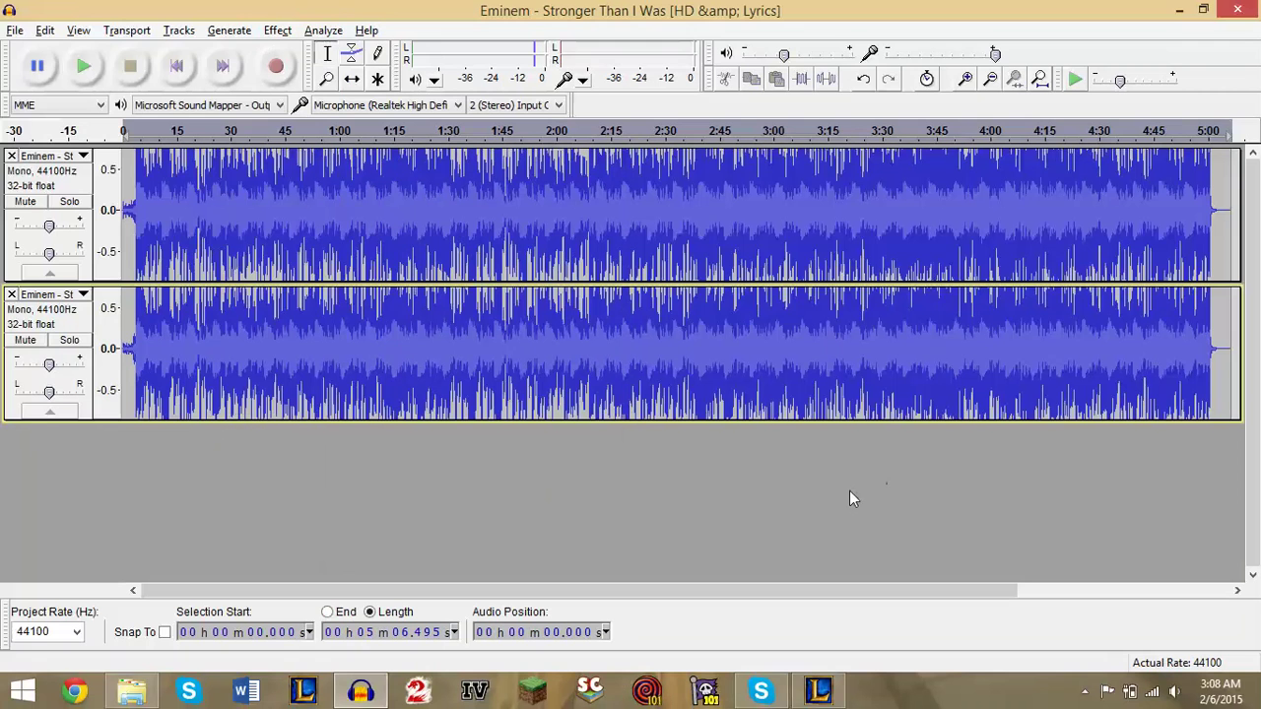
pyautogui.click(15, 33)
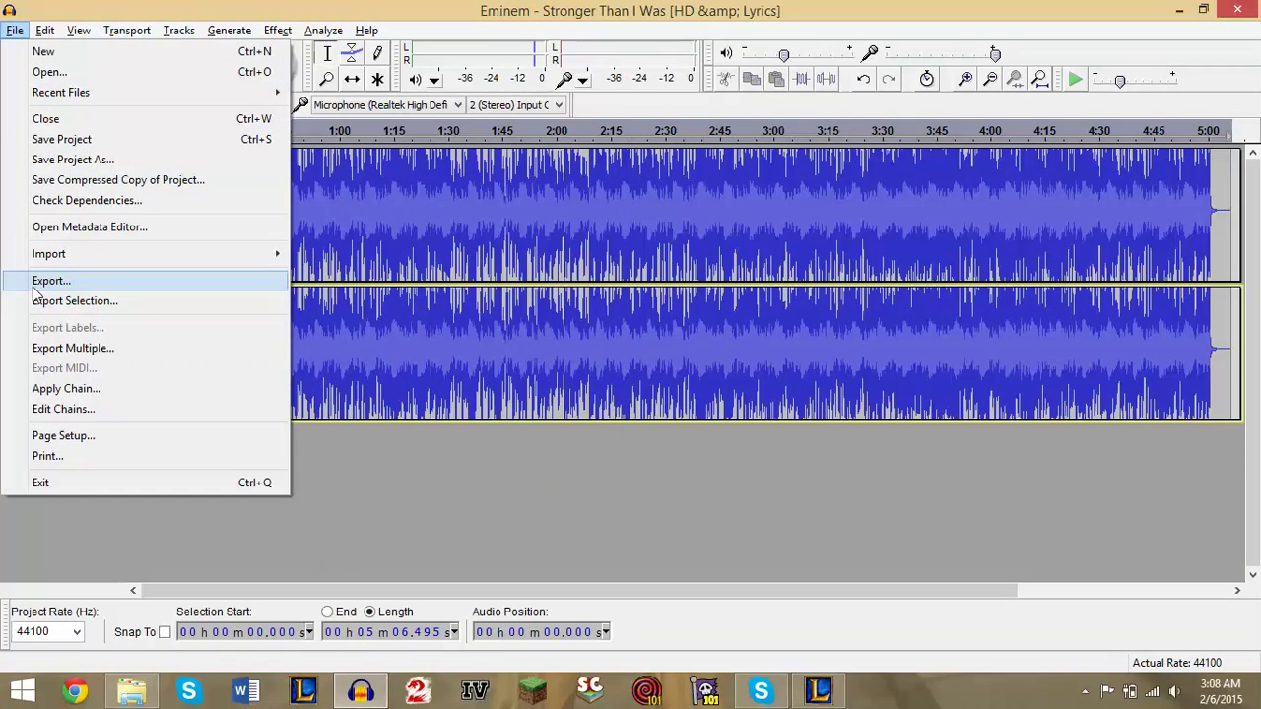
pyautogui.click(416, 463)
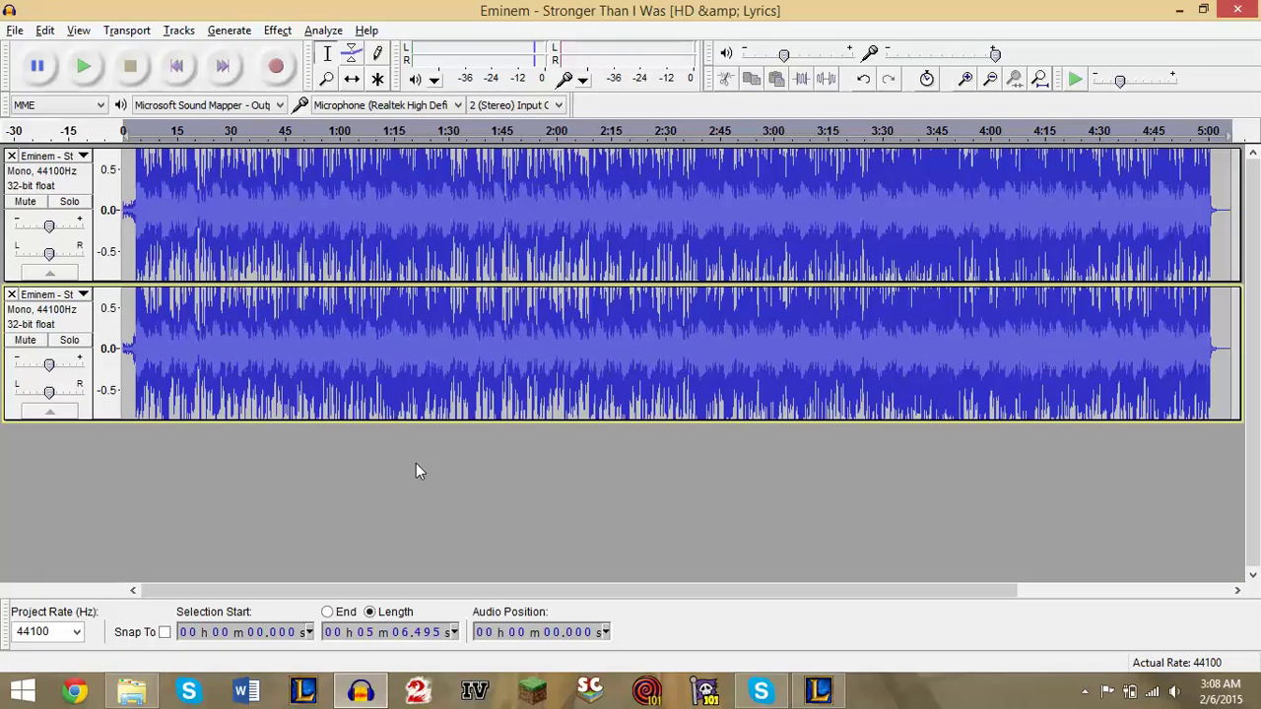
pyautogui.moveTo(448, 591); pyautogui.dragTo(733, 605)
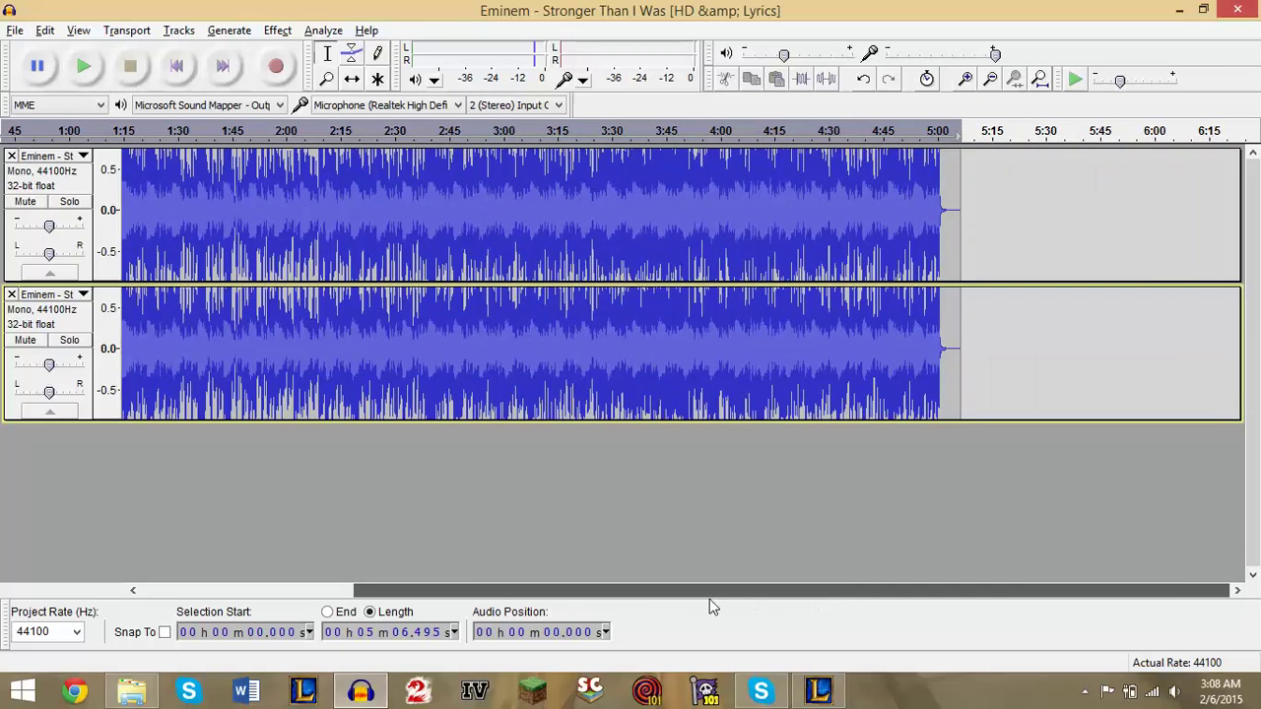
pyautogui.moveTo(709, 599); pyautogui.dragTo(399, 596)
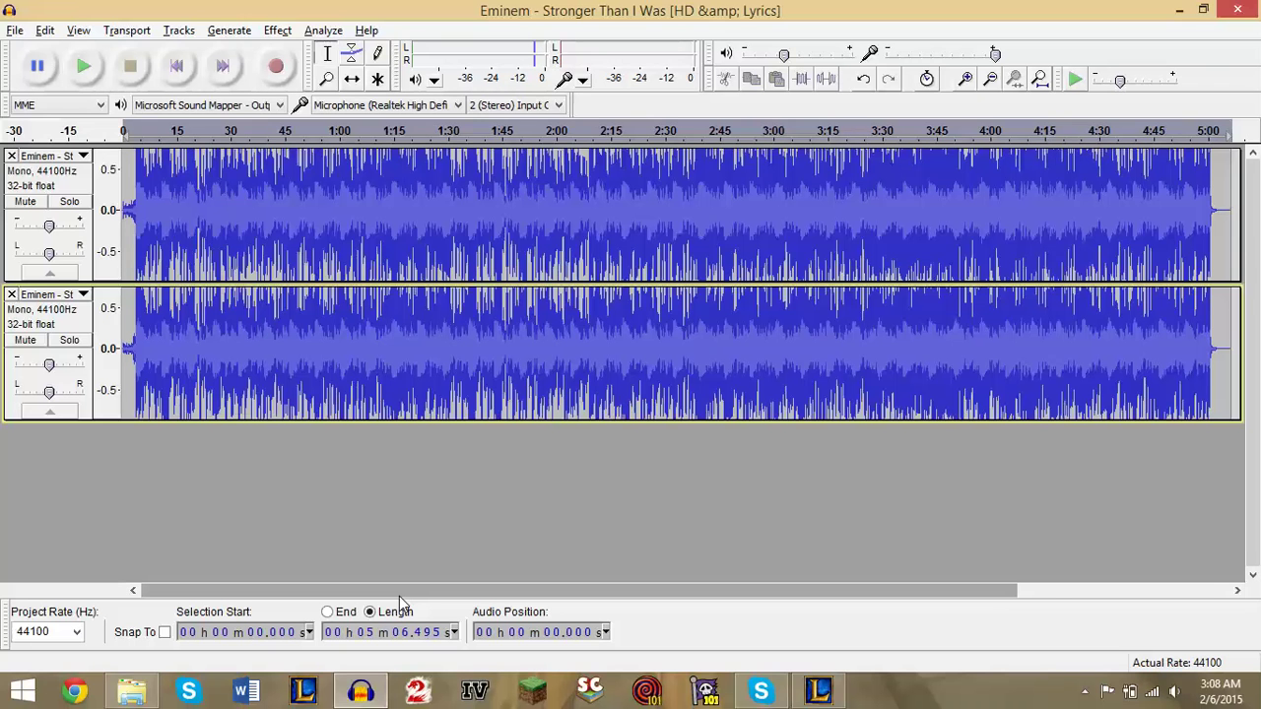
pyautogui.moveTo(399, 596); pyautogui.dragTo(330, 598)
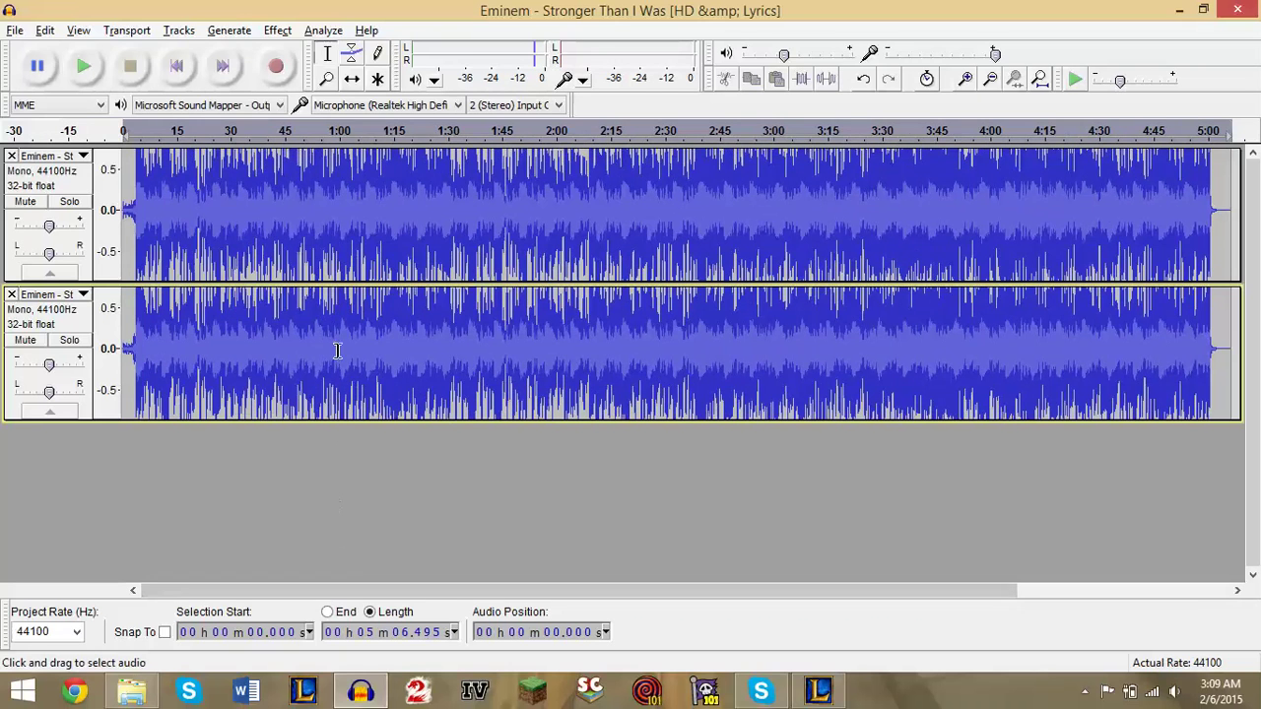
# - Clear the selection and move the cursor from 1:01.962 to about 1:05 in the lower track
pyautogui.click(346, 258)
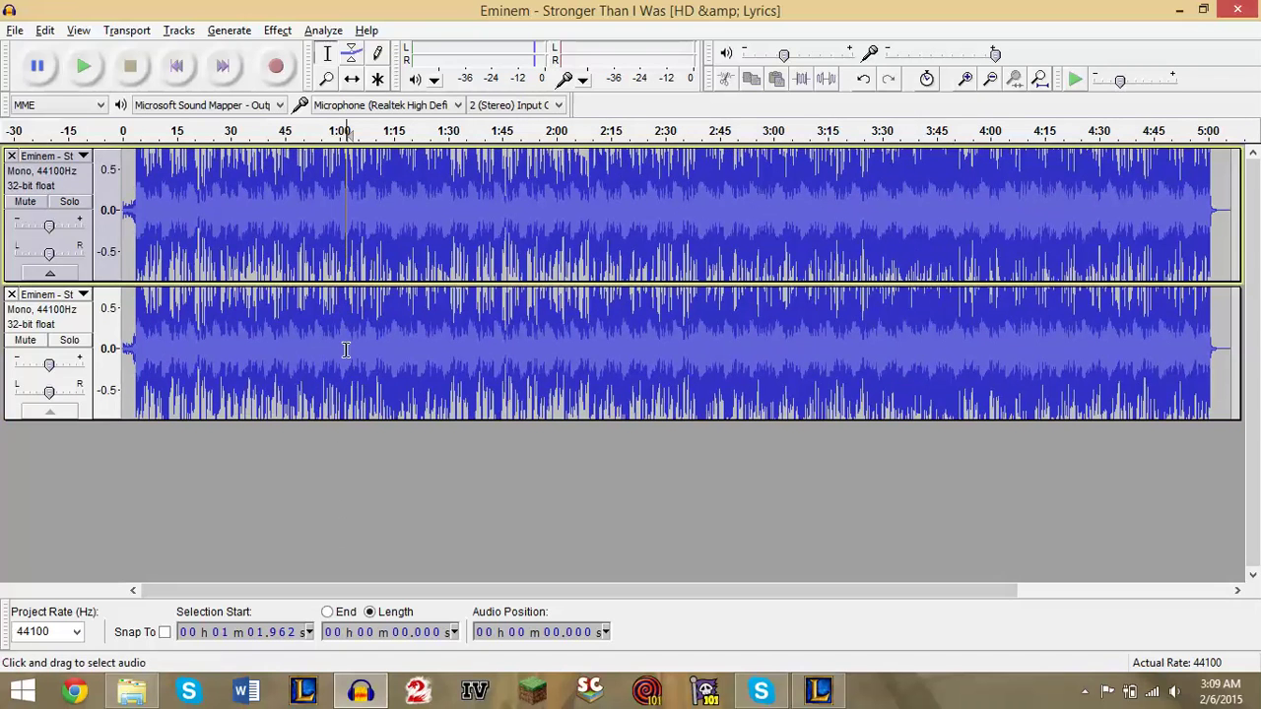
pyautogui.click(349, 237)
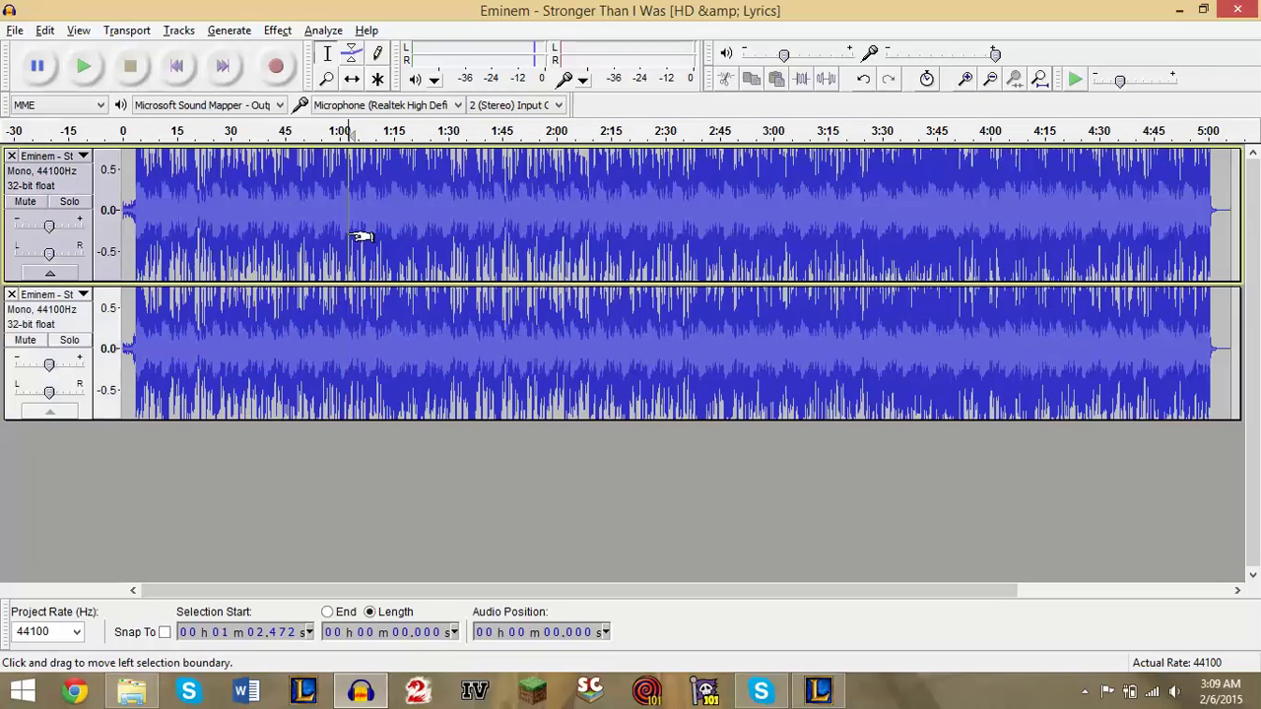
pyautogui.click(354, 349)
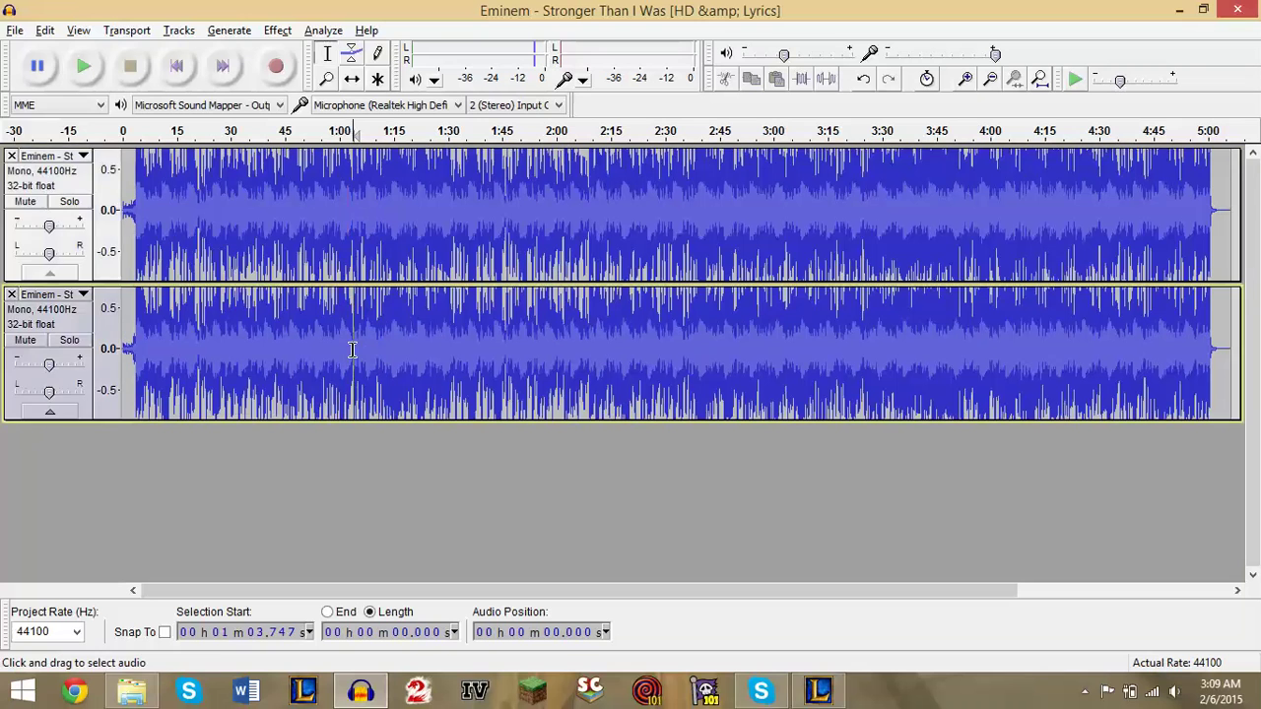
pyautogui.click(363, 247)
pyautogui.click(357, 326)
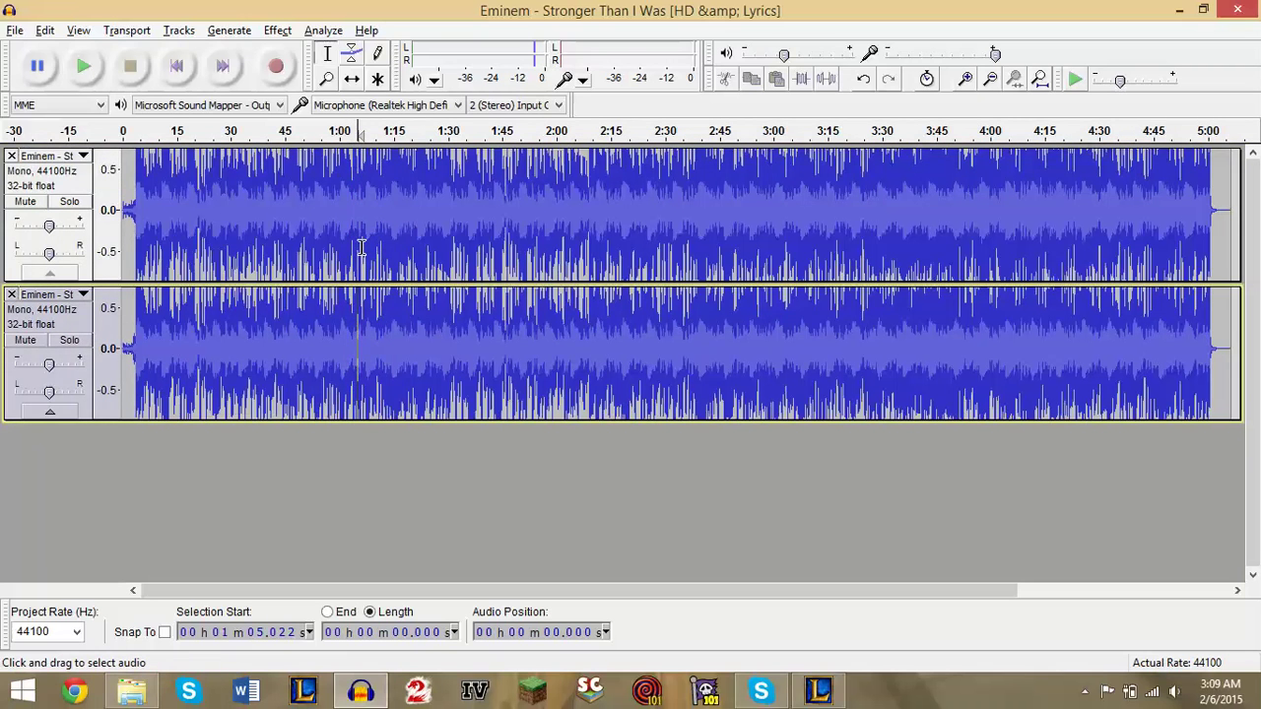